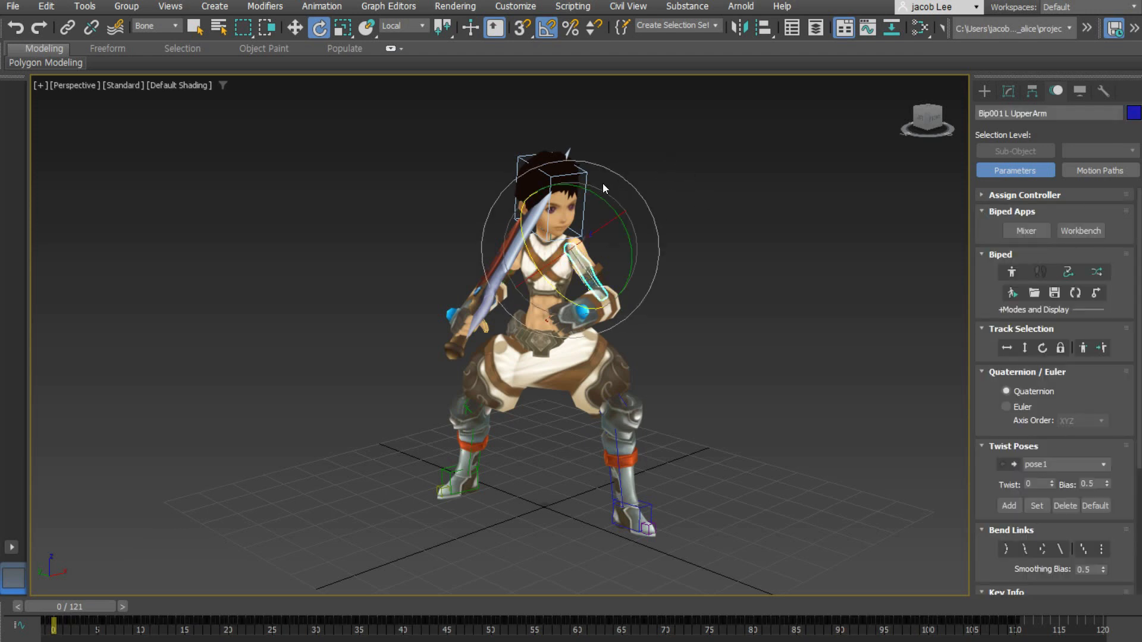
Step: Select the biped's head, left forearm and left thigh bones one at a time to inspect the skeleton inside the character
click(553, 182)
key(q)
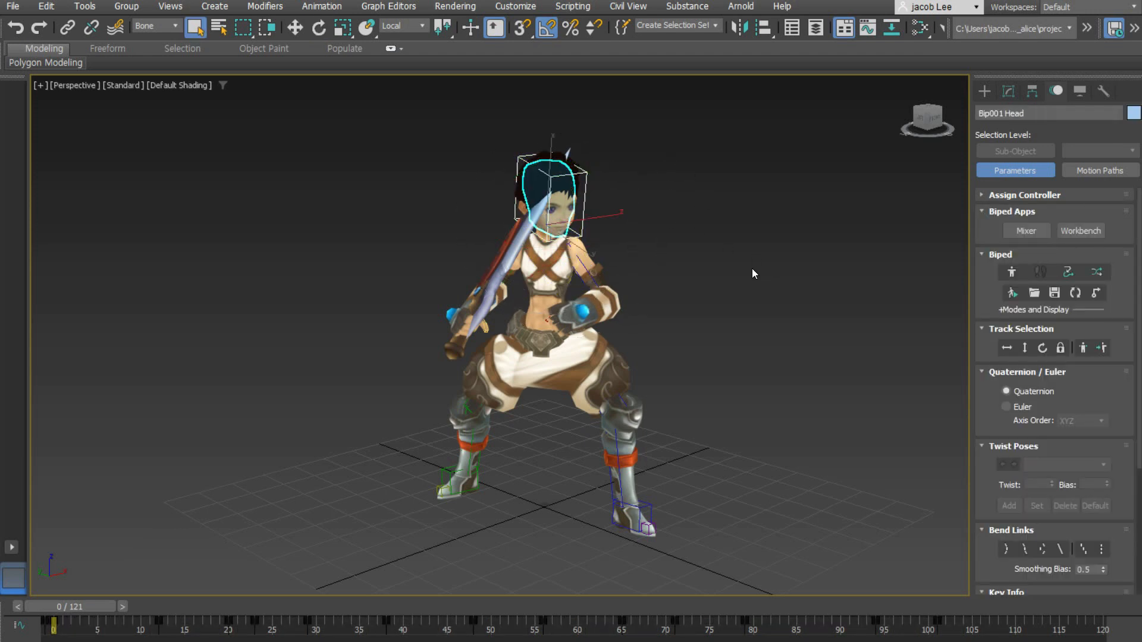
click(597, 318)
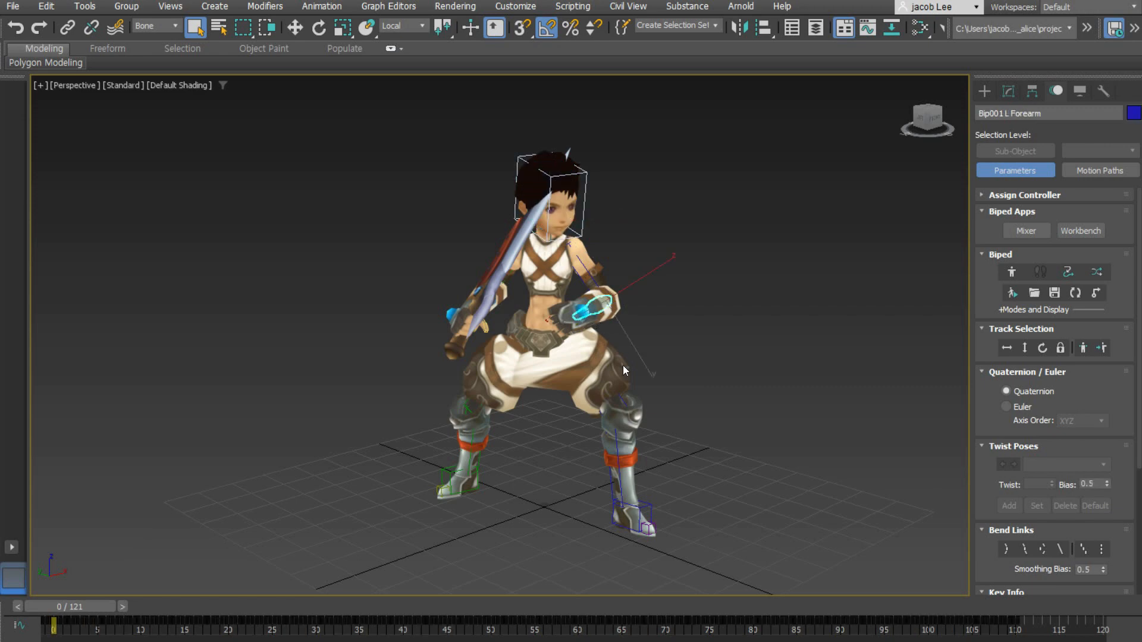
click(586, 375)
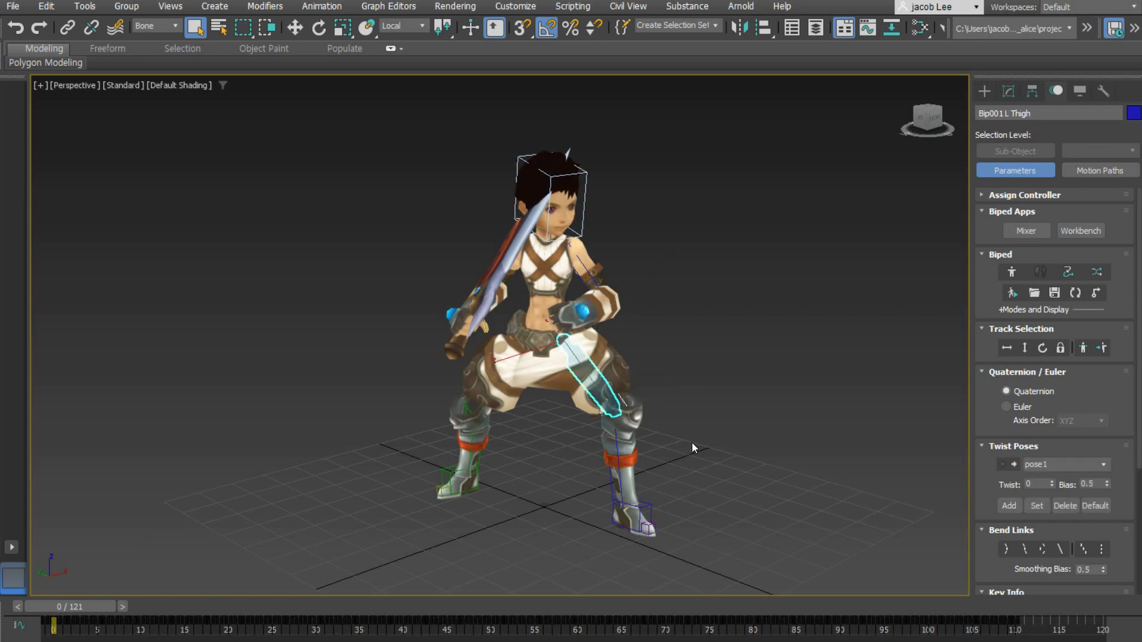
Step: Select the left calf together with the left thigh, and then the group of leg, pelvis and forearm bones, to examine the skeleton
alt+middle_drag(642, 430, 390, 410)
scroll(529, 425, up, 3)
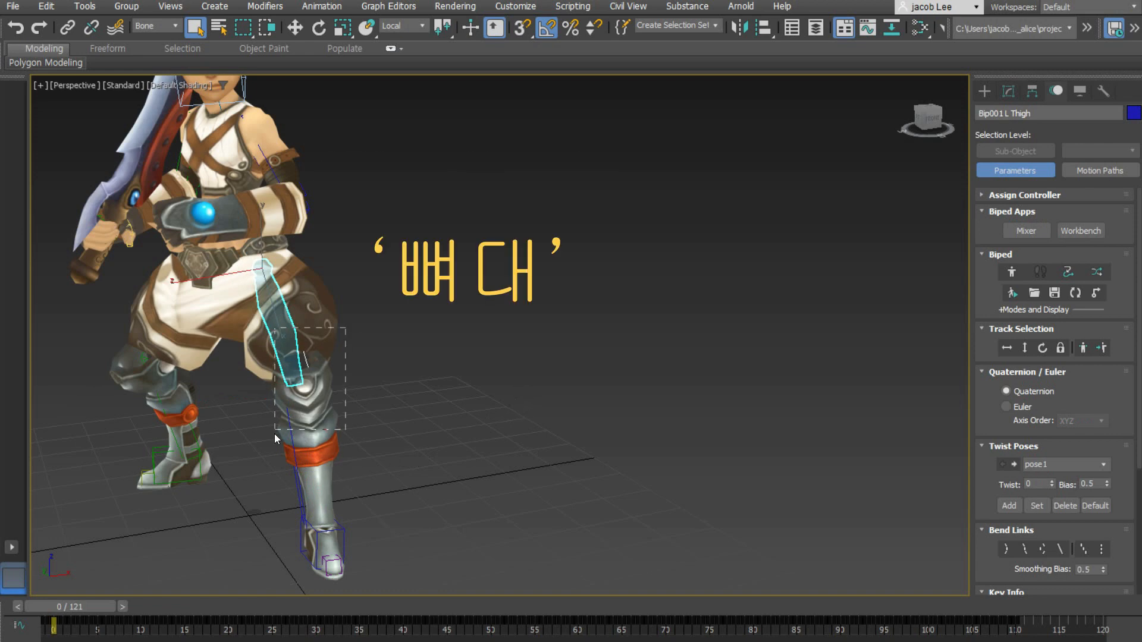
ctrl+click(281, 455)
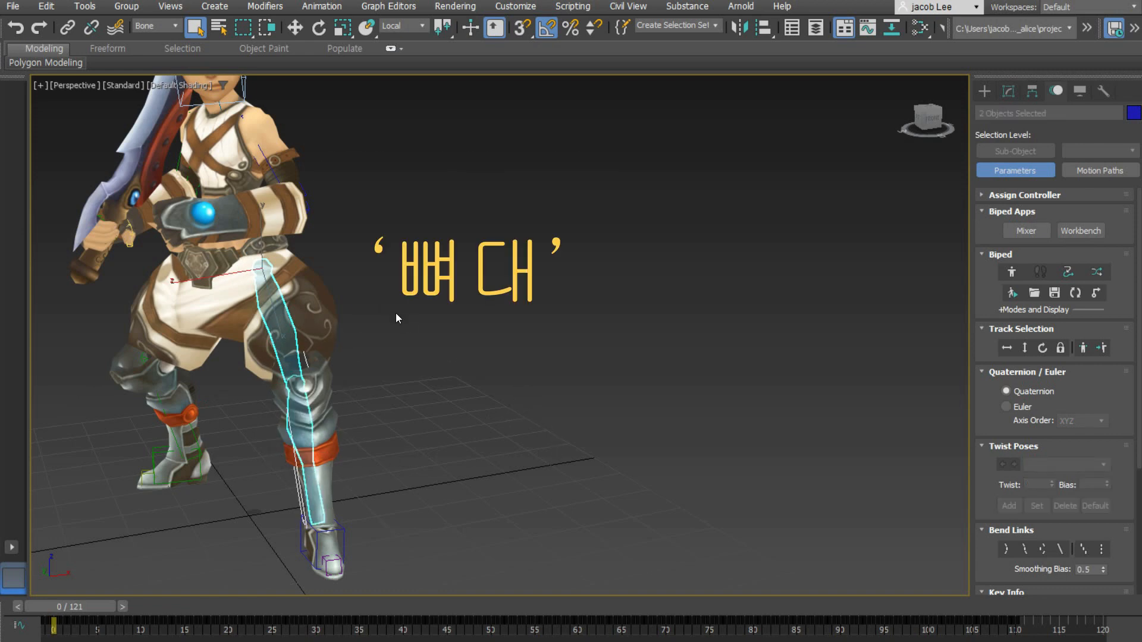
drag(401, 215, 192, 438)
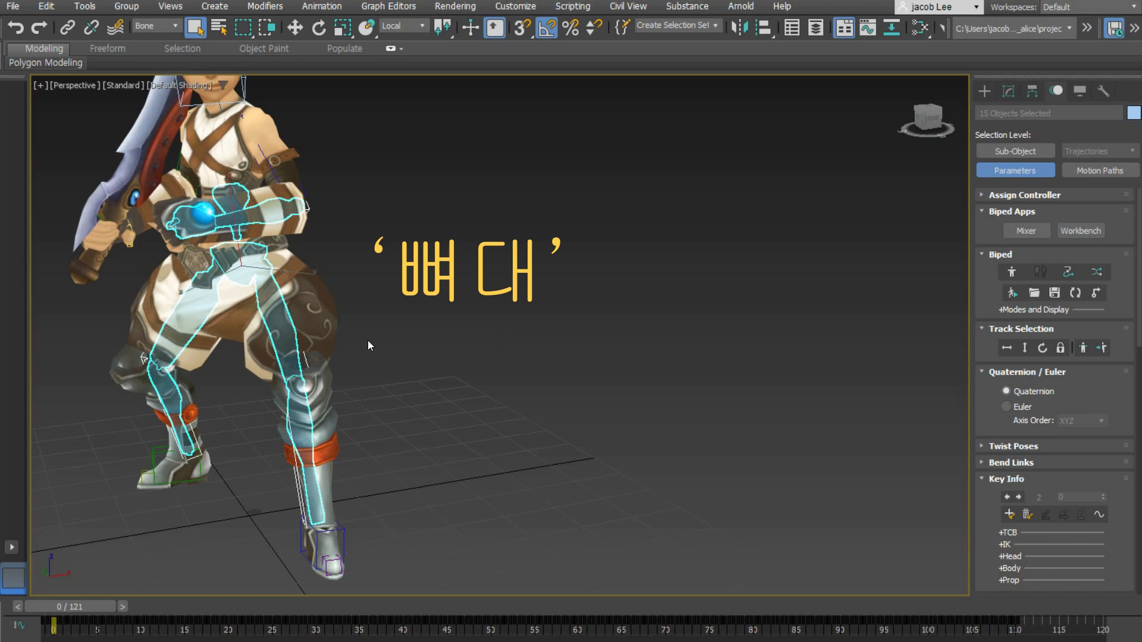
click(285, 324)
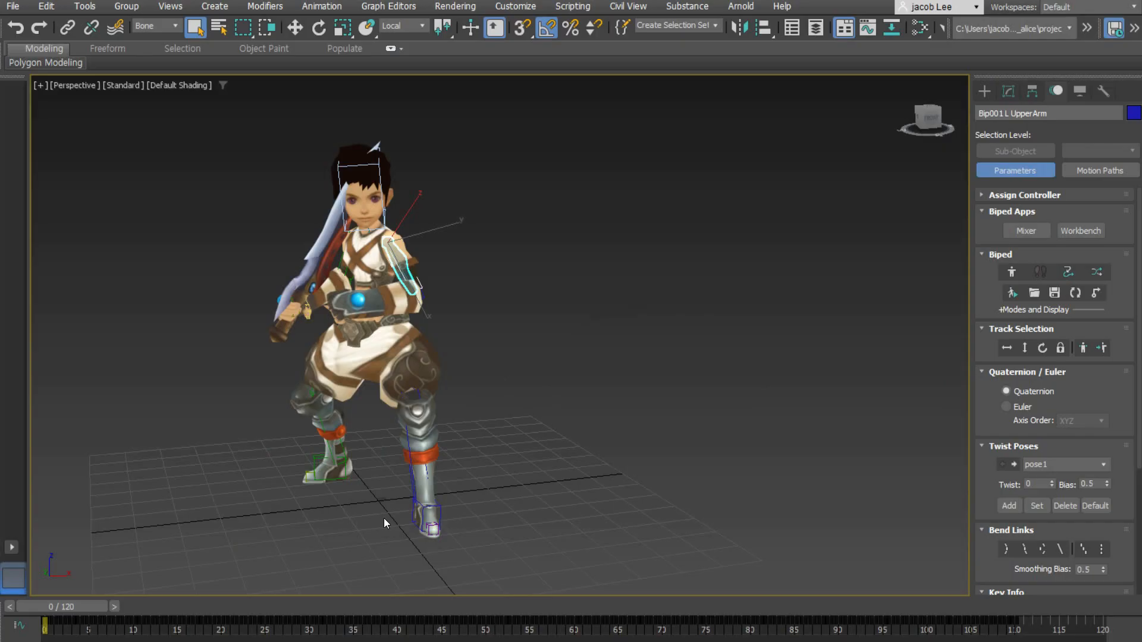
Step: Extend the timeline to start at frame -1 and show the character's T-pose there with nothing selected
key(/)
drag(295, 601, 80, 602)
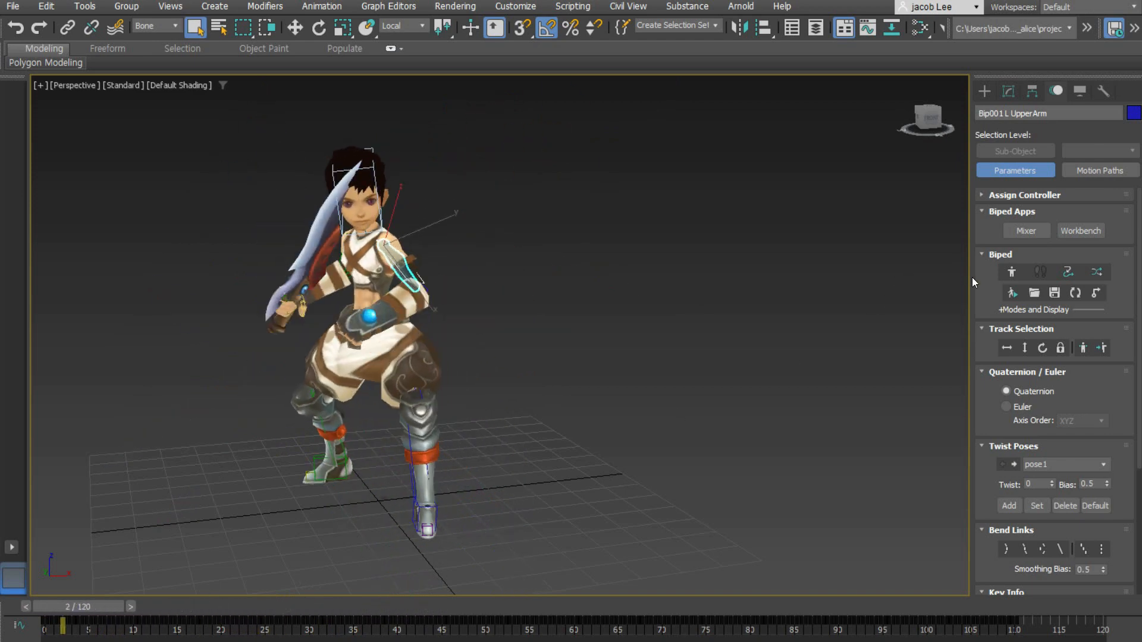
click(1012, 272)
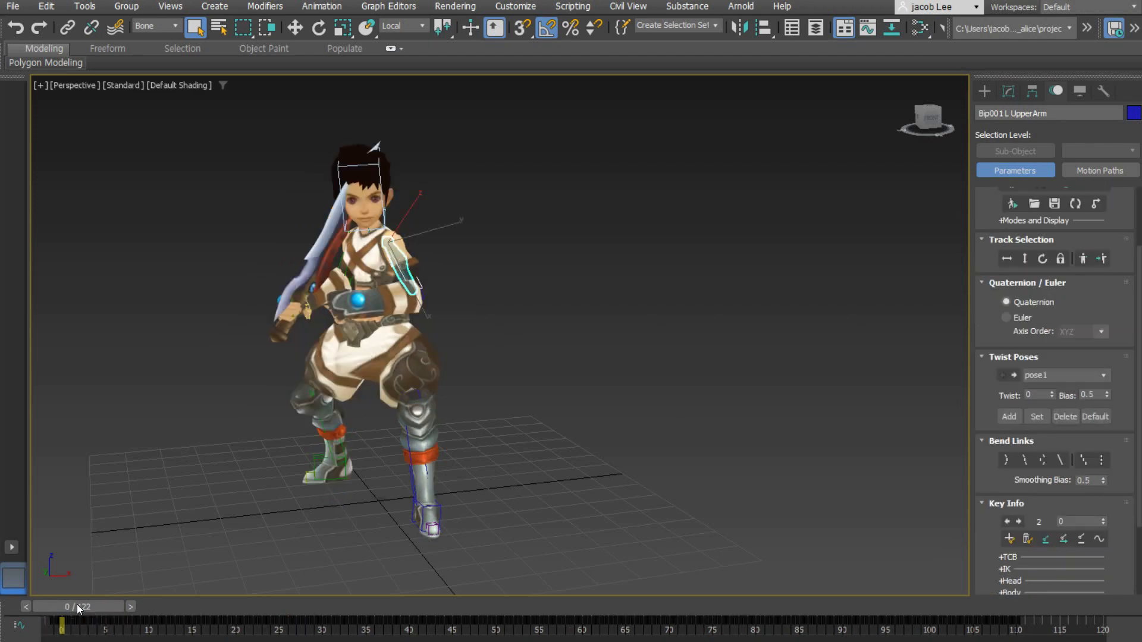
drag(62, 604, 60, 629)
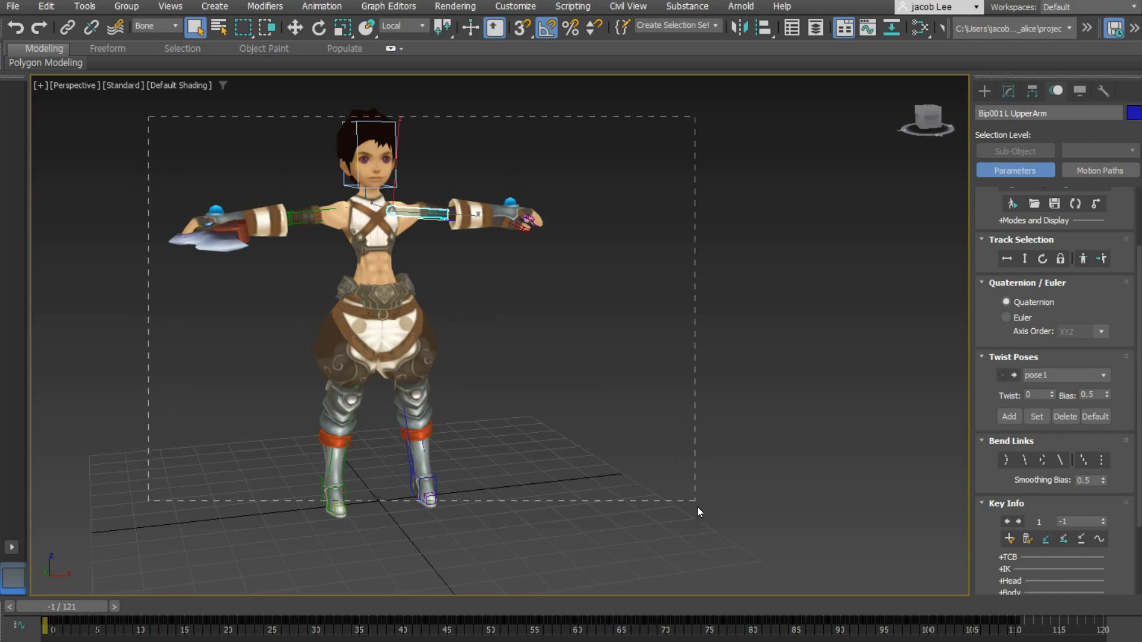
drag(697, 507, 697, 507)
click(655, 526)
middle_drag(585, 413, 623, 452)
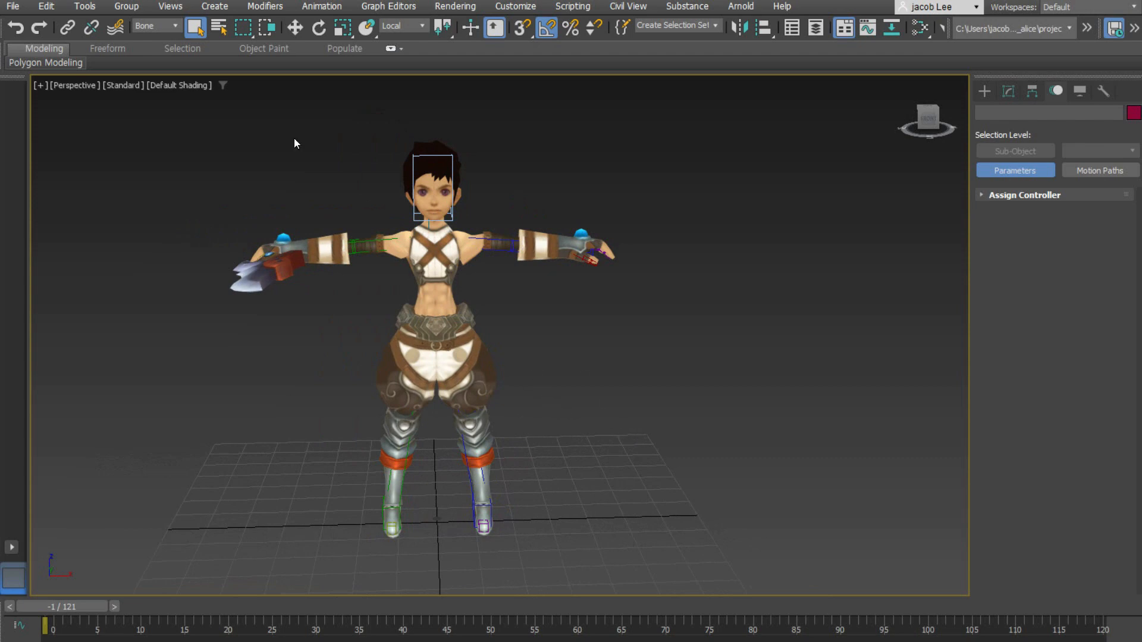
Step: Send the scene to MotionBuilder as a new scene, discarding the unsaved changes in MotionBuilder
click(12, 6)
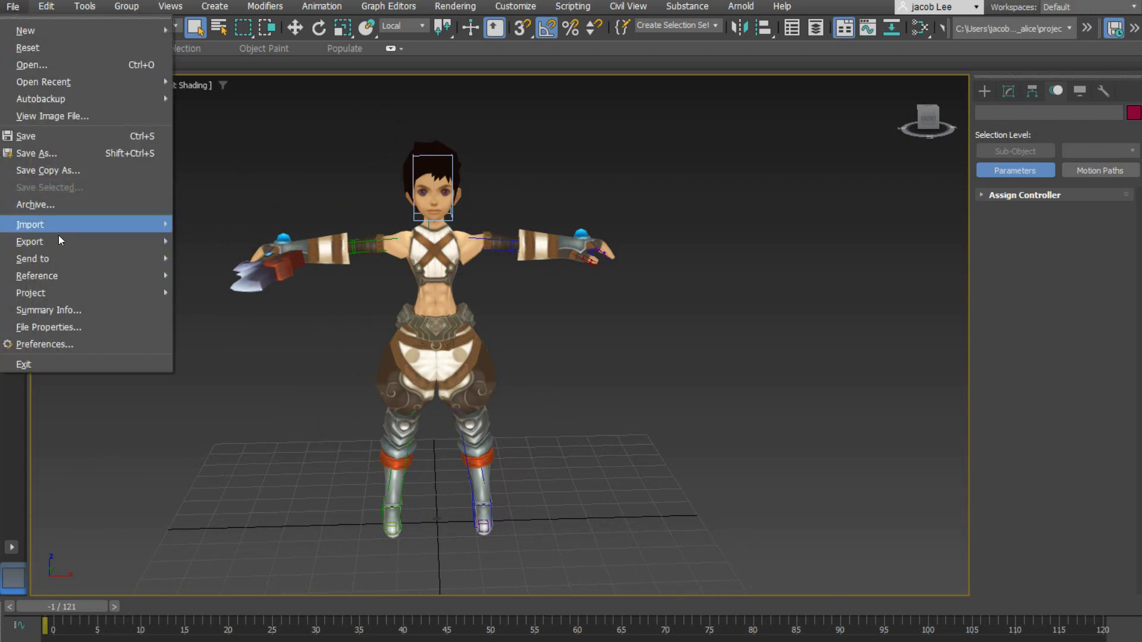
mouse_move(60, 240)
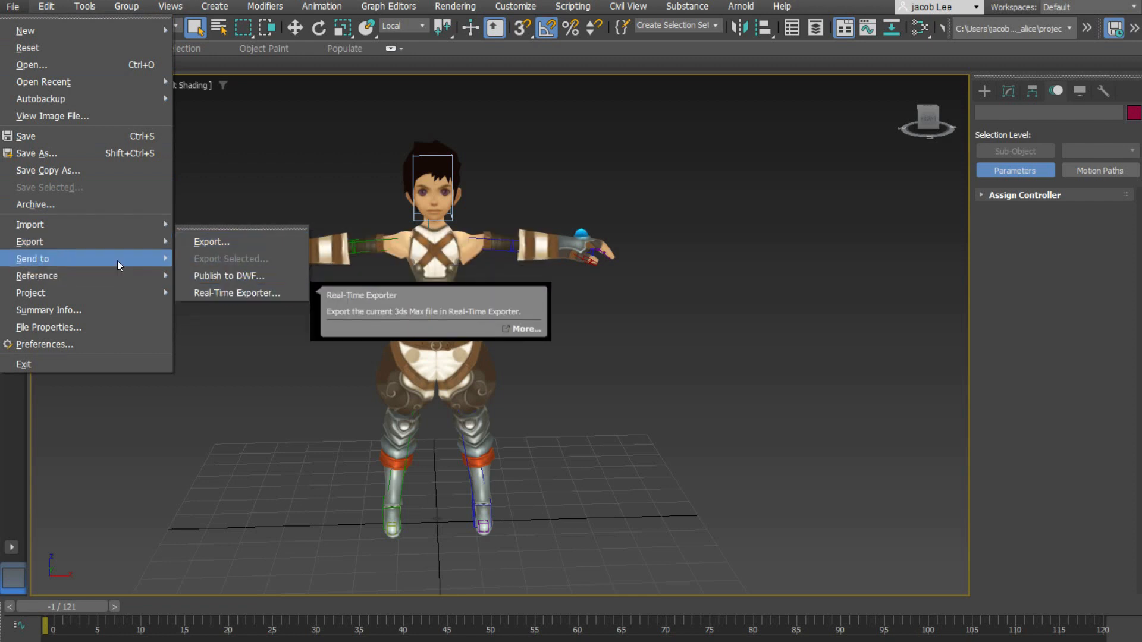
mouse_move(117, 261)
mouse_move(290, 276)
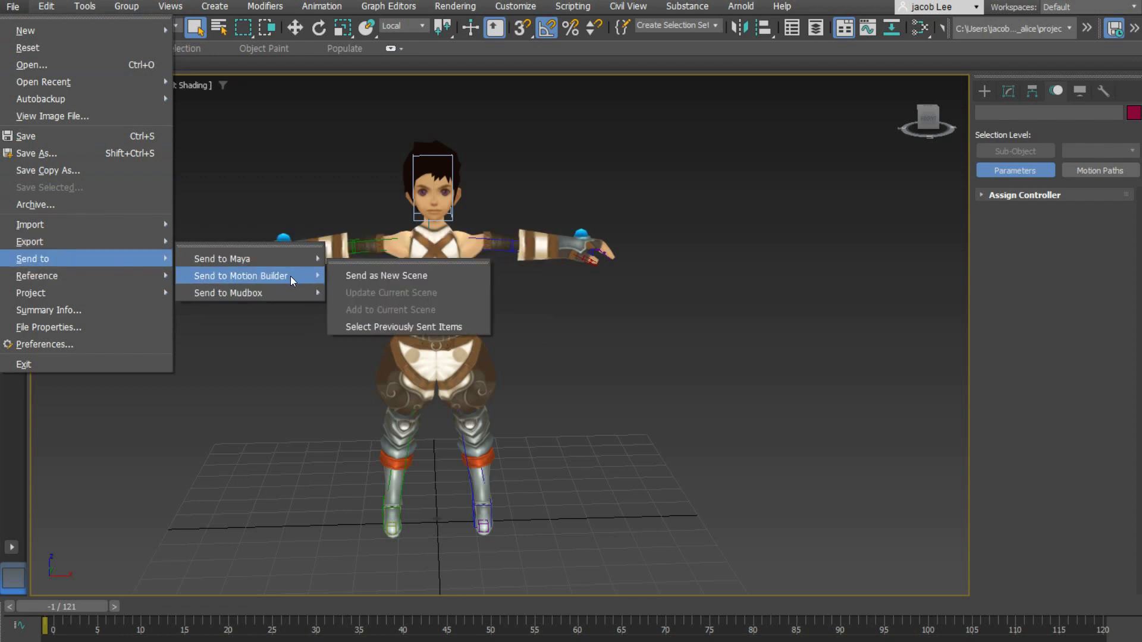
click(369, 275)
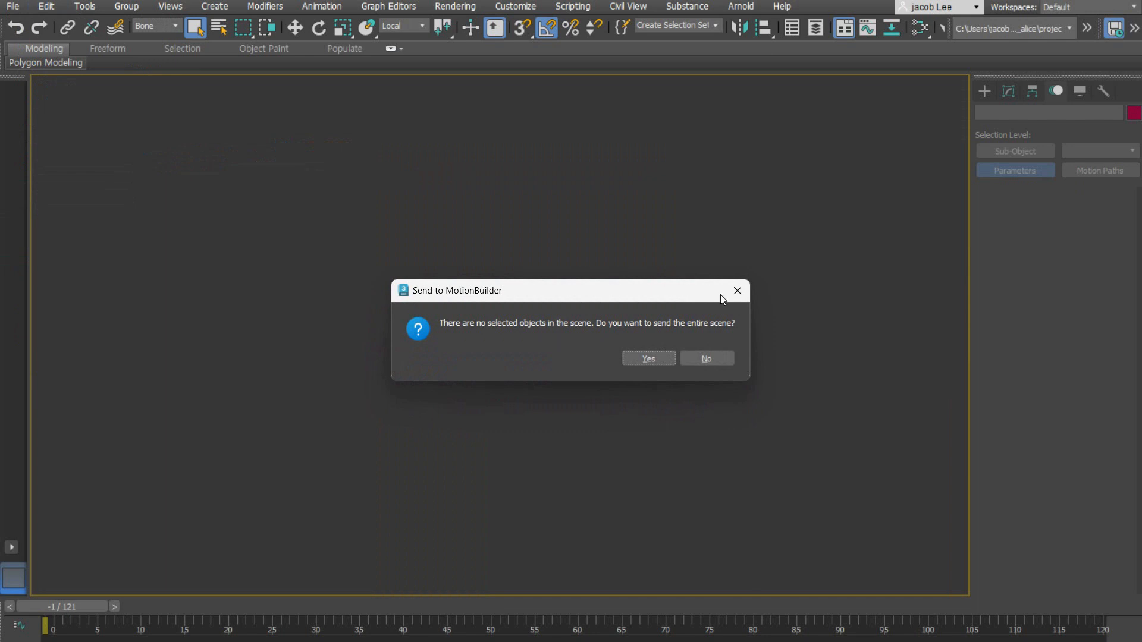
click(706, 359)
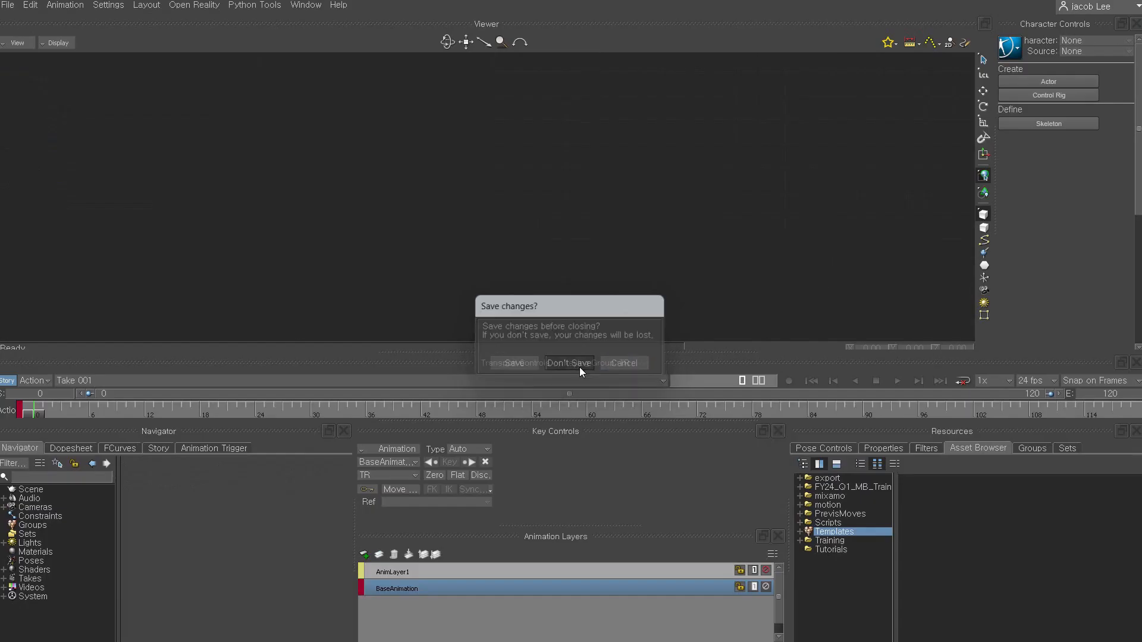
click(579, 367)
click(447, 581)
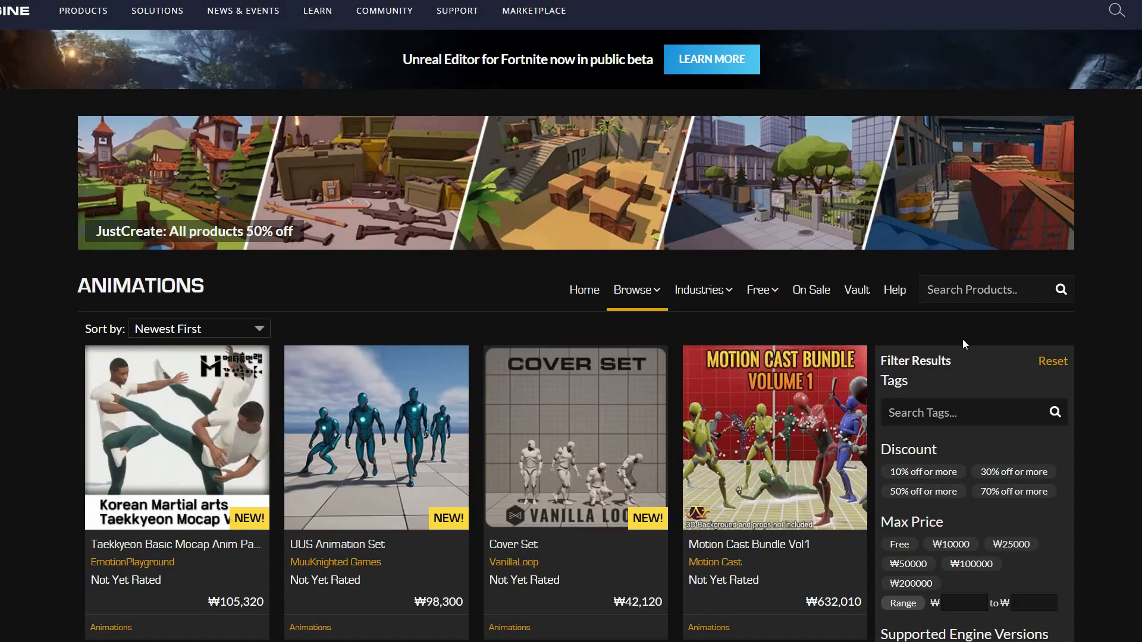
Step: Browse the Animations category on the Unreal Engine Marketplace and open the SwordShield MocapAnimPack product page
scroll(1066, 348, down, 1)
scroll(1092, 358, down, 10)
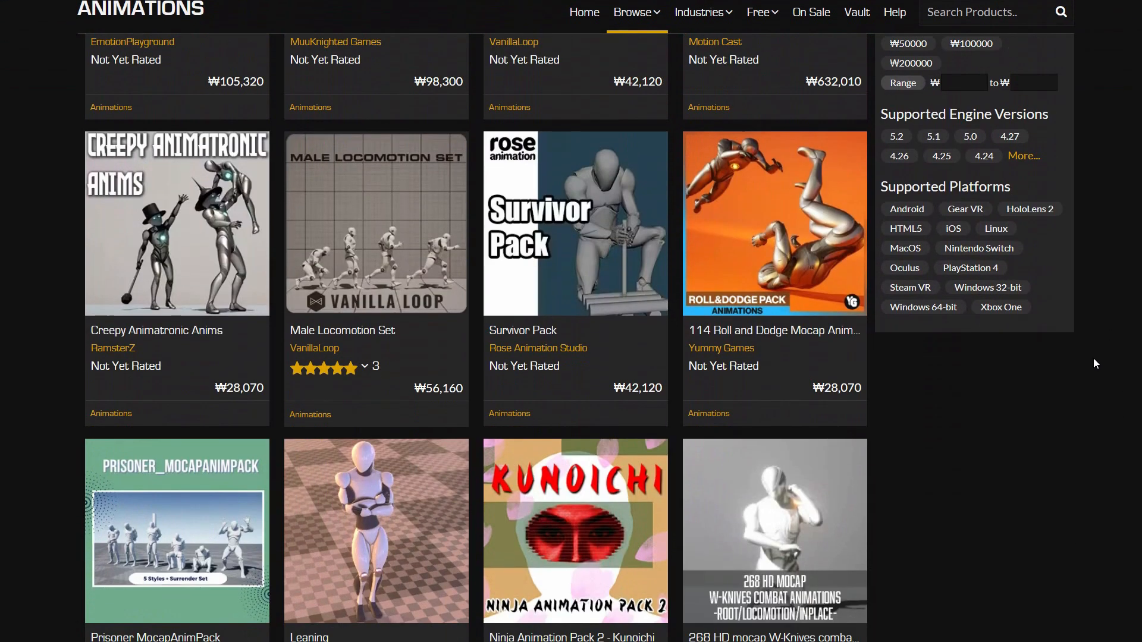
scroll(1093, 363, down, 8)
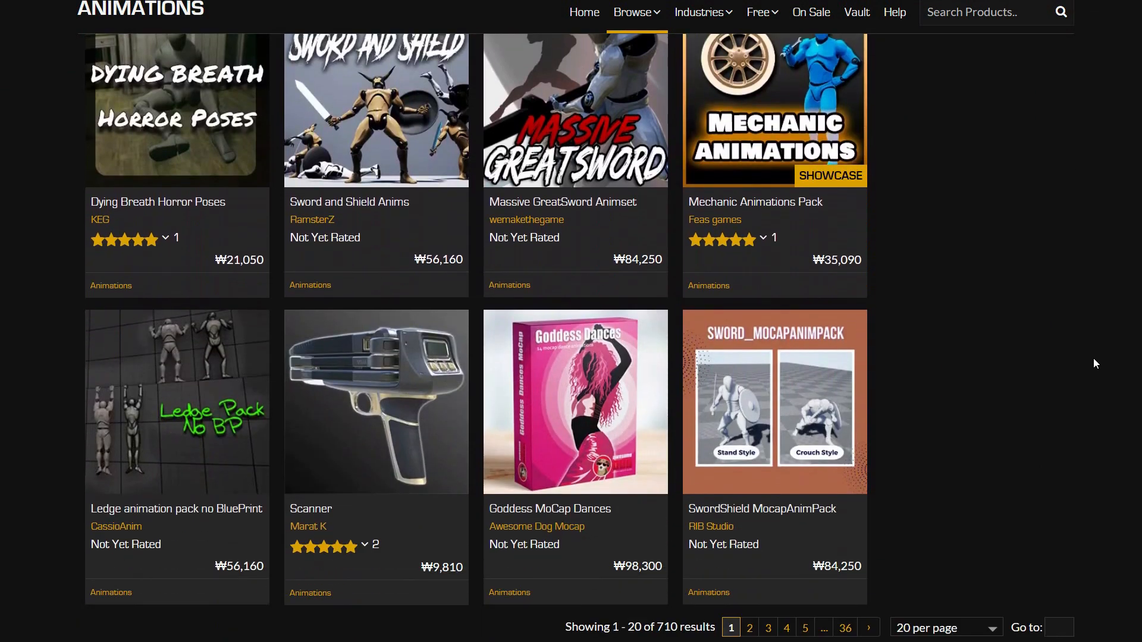
click(801, 397)
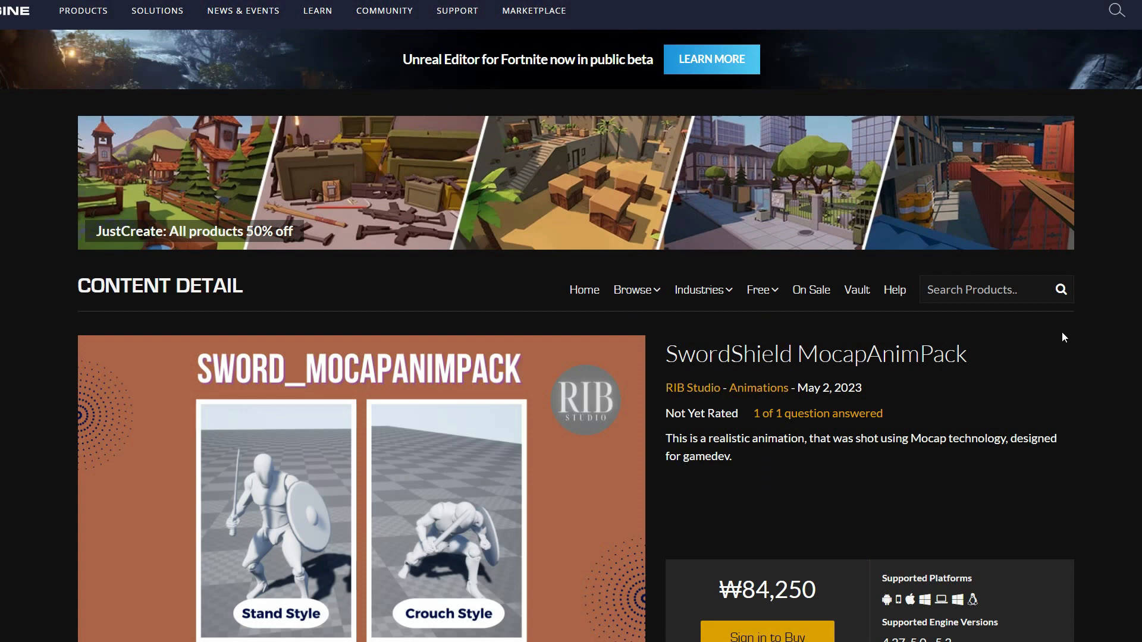
Step: Read the pack's description and technical details, highlighting the mentions of the FBX format
scroll(1062, 335, down, 3)
scroll(1063, 338, down, 7)
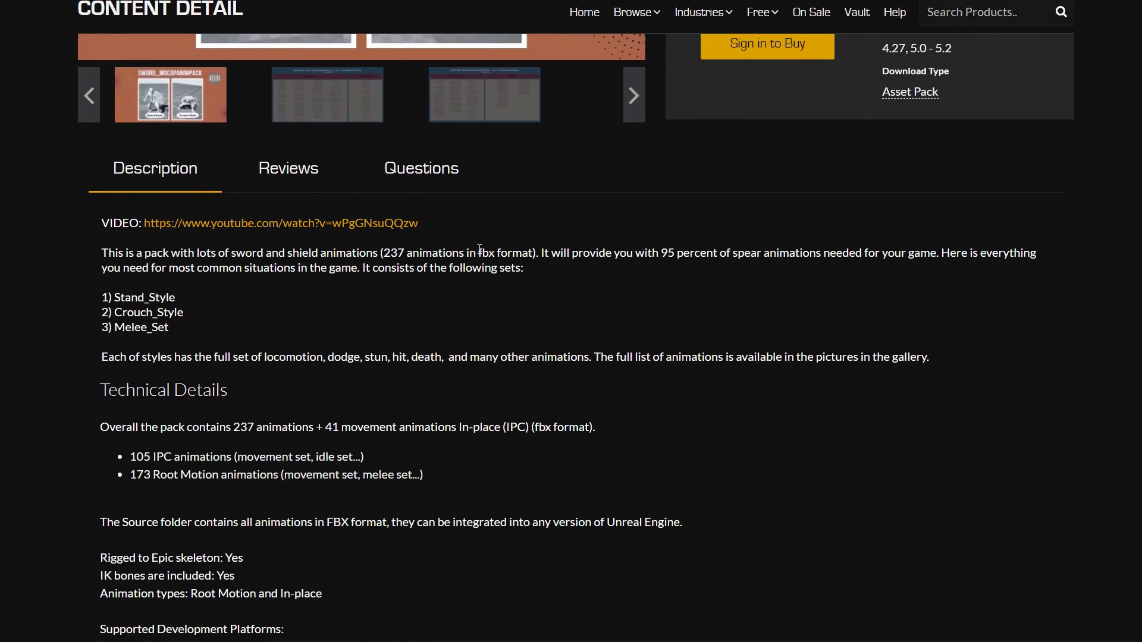
drag(477, 253, 543, 252)
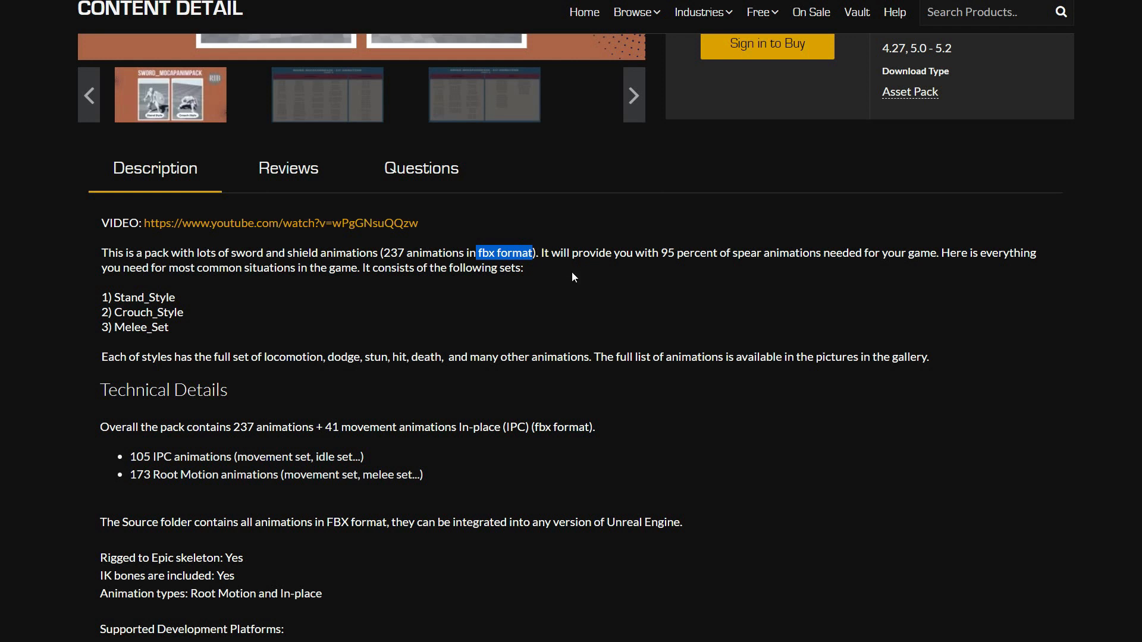
drag(535, 427, 594, 423)
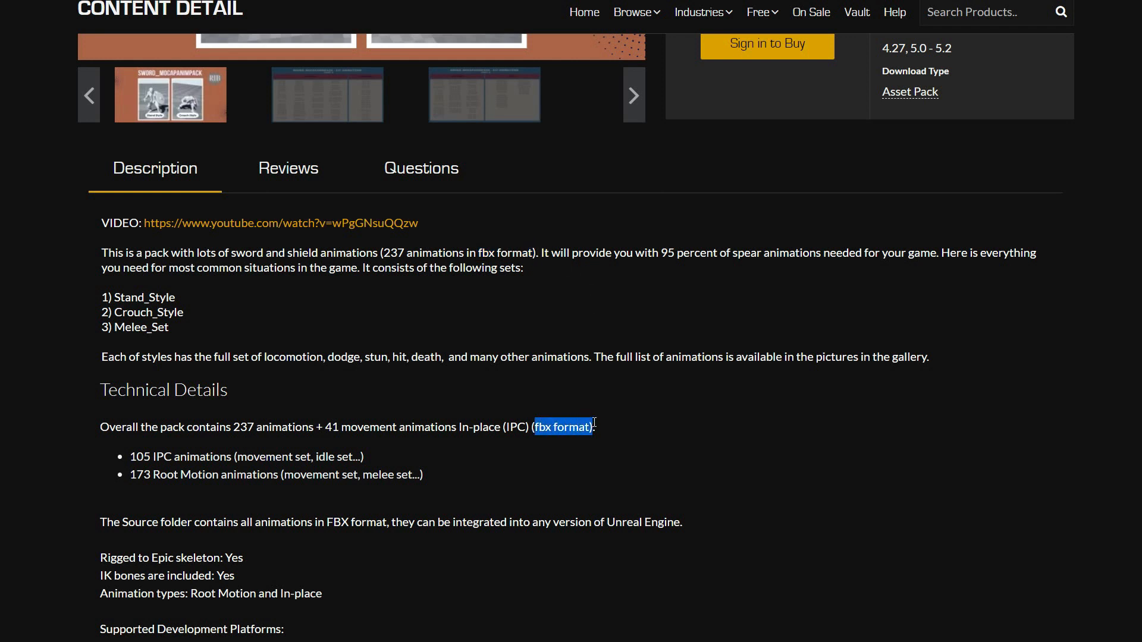
drag(327, 521, 387, 522)
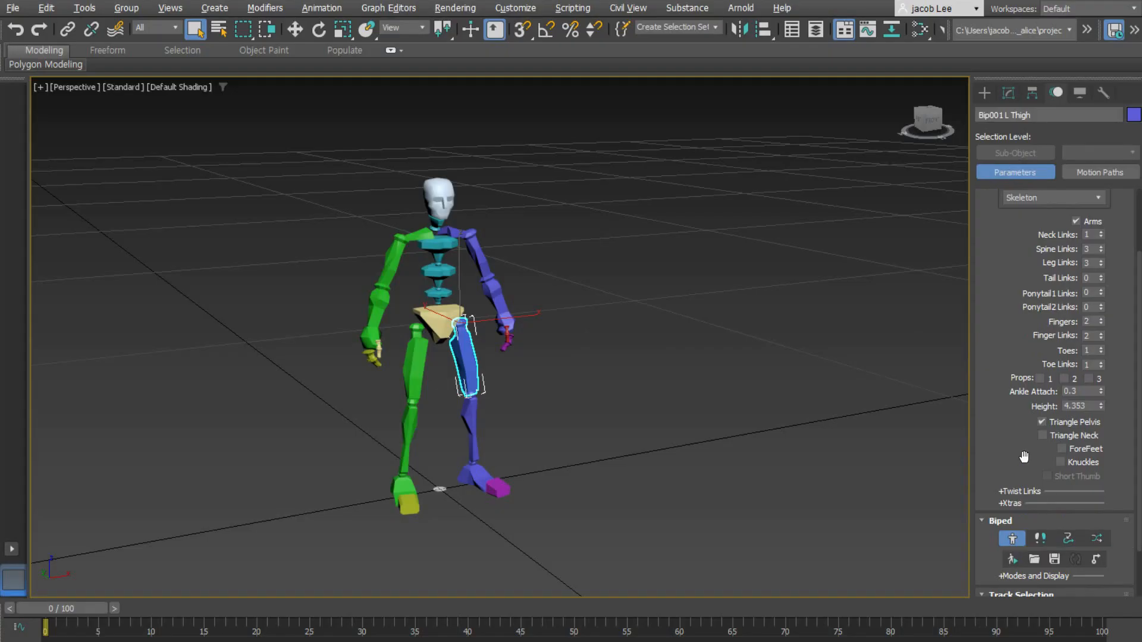
Step: Switch to 3ds Max and load the figure files a1, a2 and a3 onto the biped one after another
scroll(1015, 512, down, 2)
click(1034, 494)
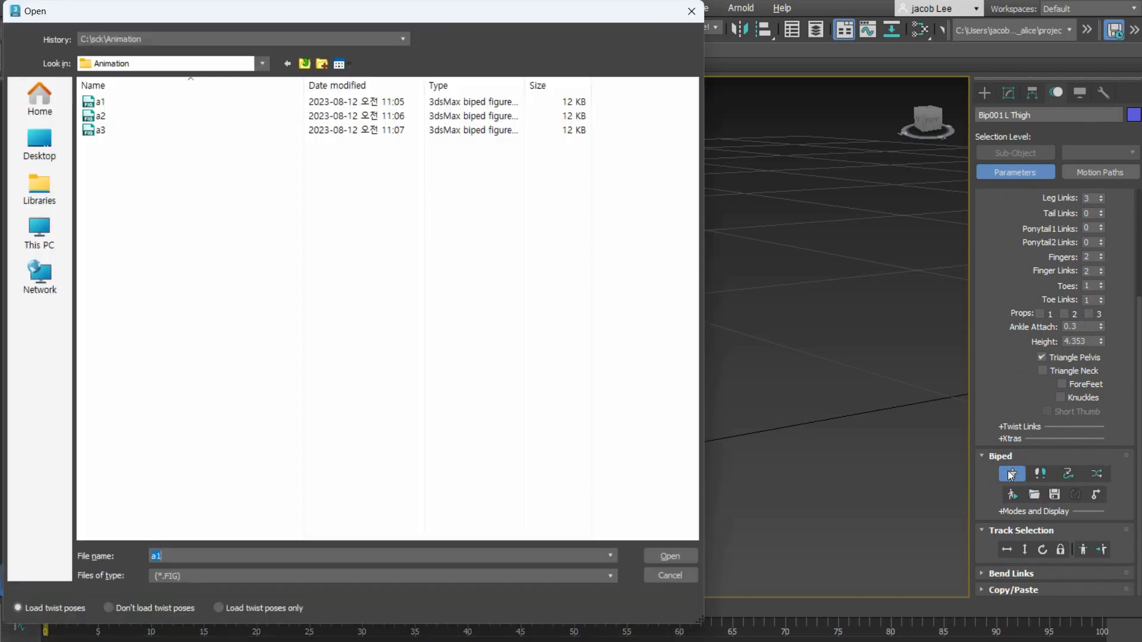
double_click(102, 102)
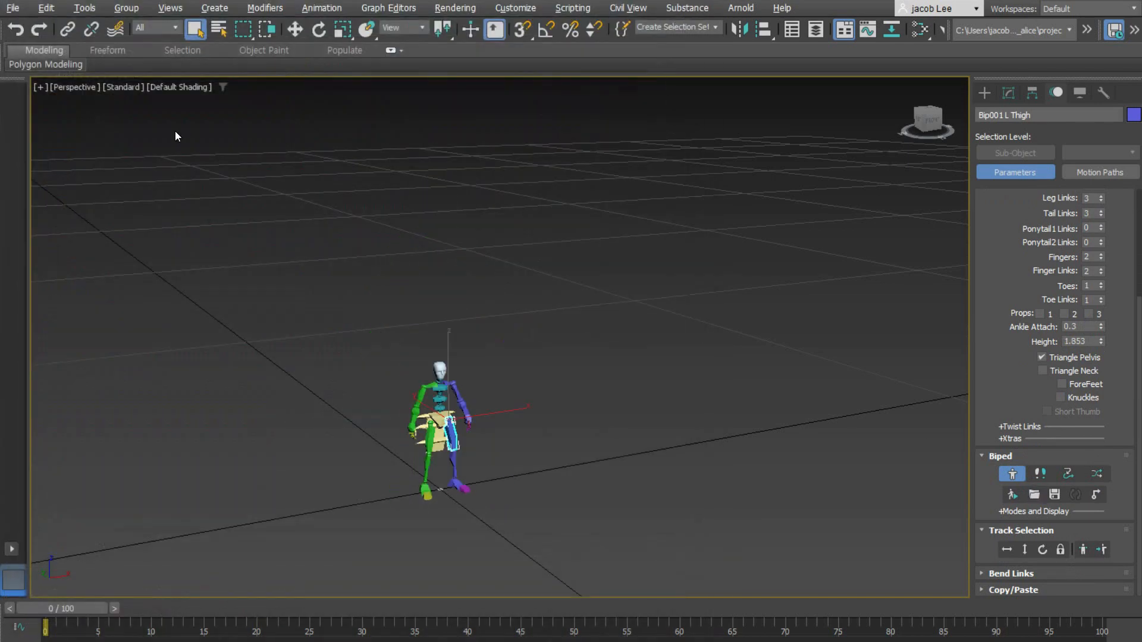
click(1034, 494)
double_click(113, 115)
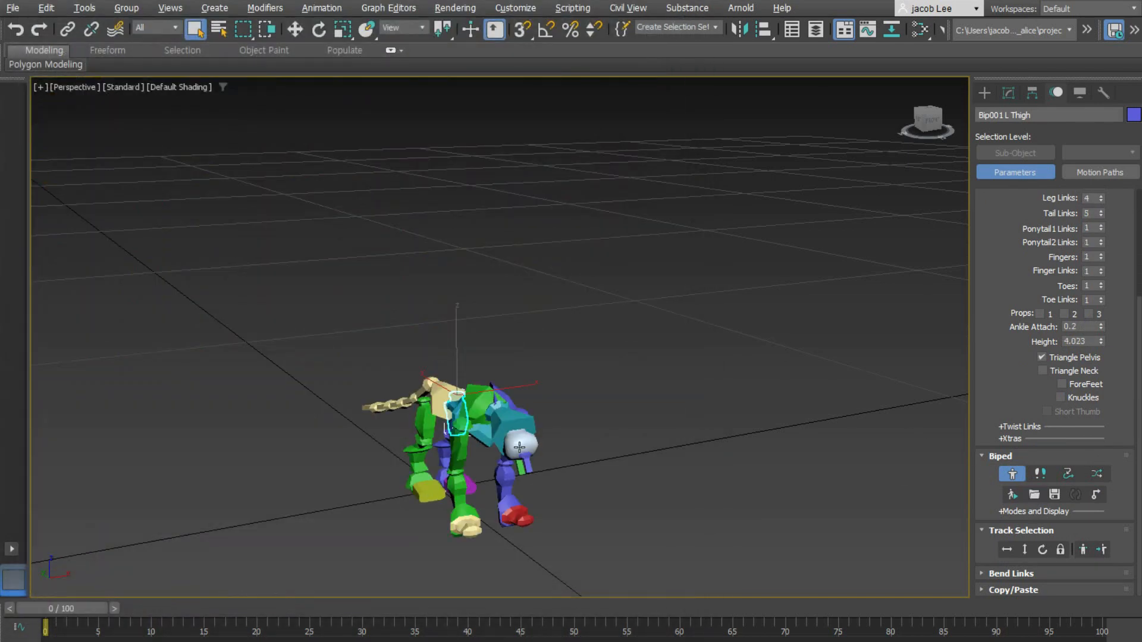
click(1035, 495)
double_click(116, 134)
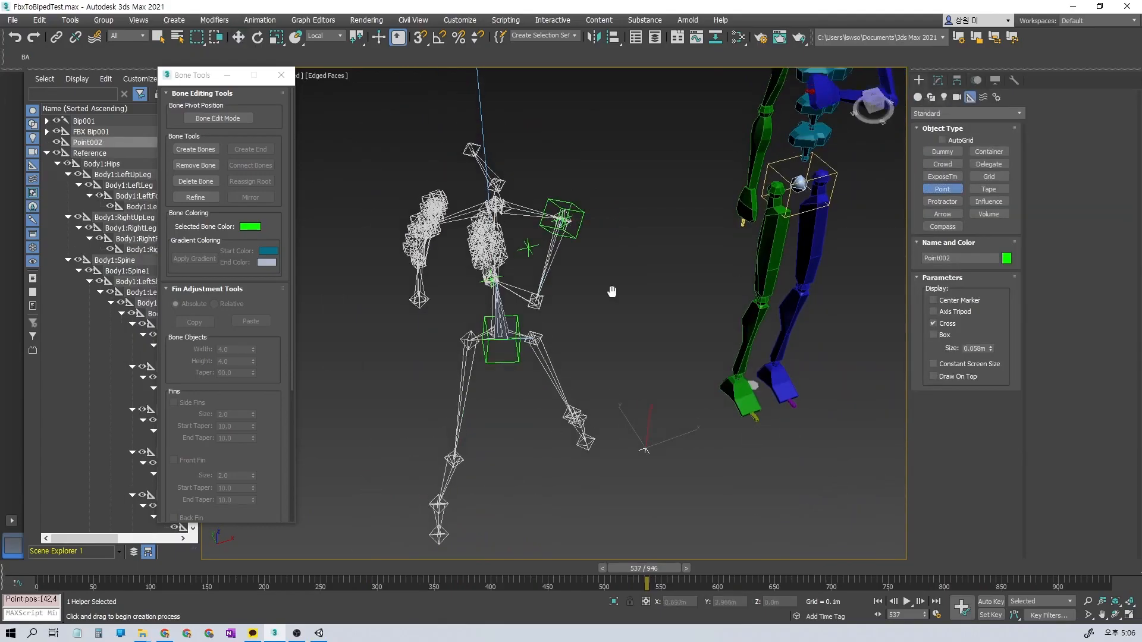
Step: Align the Point002 helper to the skeleton's left arm and name it ProxyElbowL
key(w)
key(alt+a)
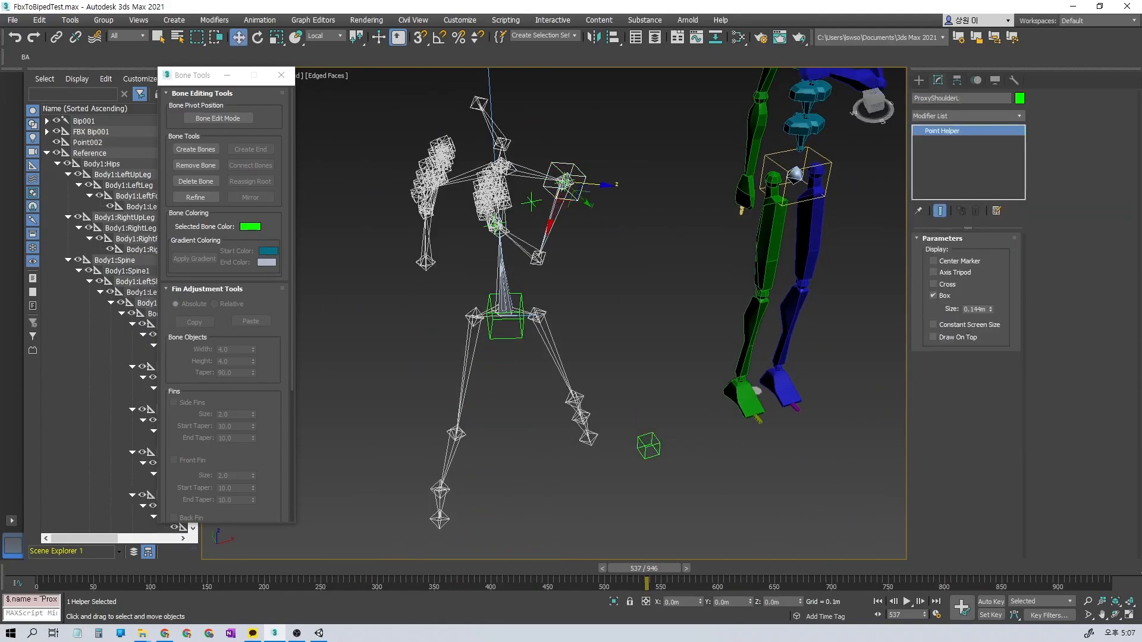
click(565, 182)
click(570, 420)
double_click(961, 98)
text(ProxyElbowL)
Step: Assign a LookAt Constraint to ProxyElbowL's rotation and add Body1:LeftHand as its target
click(976, 80)
click(968, 209)
click(926, 177)
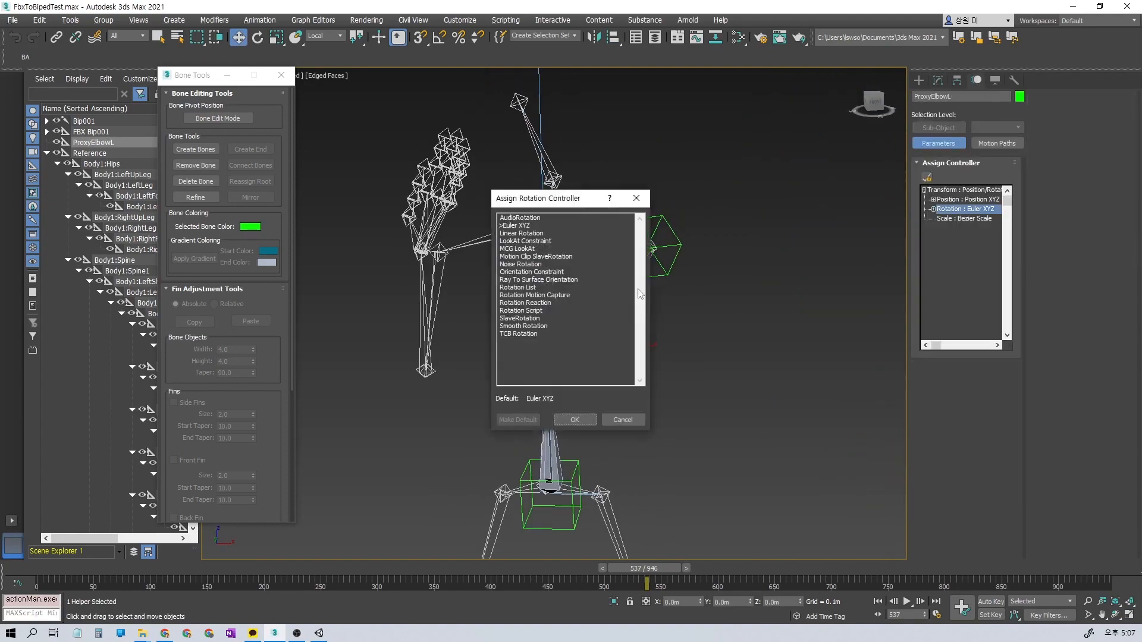
double_click(529, 247)
click(1081, 112)
click(459, 344)
Step: Examine the ProxyElbowL helper on the skeleton and compare the arm's pose with the biped's left arm from several angles
alt+middle_drag(744, 362, 559, 363)
key(w)
scroll(686, 369, down, 4)
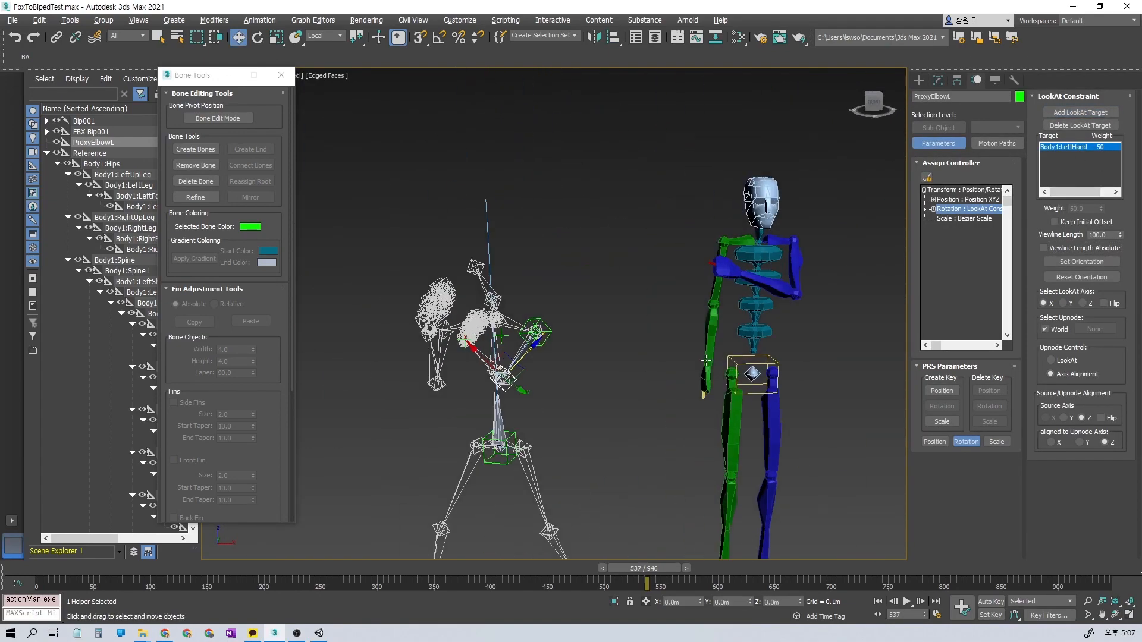
click(759, 266)
mouse_move(752, 321)
alt+middle_down()
mouse_move(658, 332)
mouse_move(732, 326)
alt+middle_up()
scroll(714, 327, down, 2)
click(534, 326)
scroll(527, 351, up, 4)
scroll(579, 352, down, 3)
middle_drag(579, 351, 523, 391)
click(462, 395)
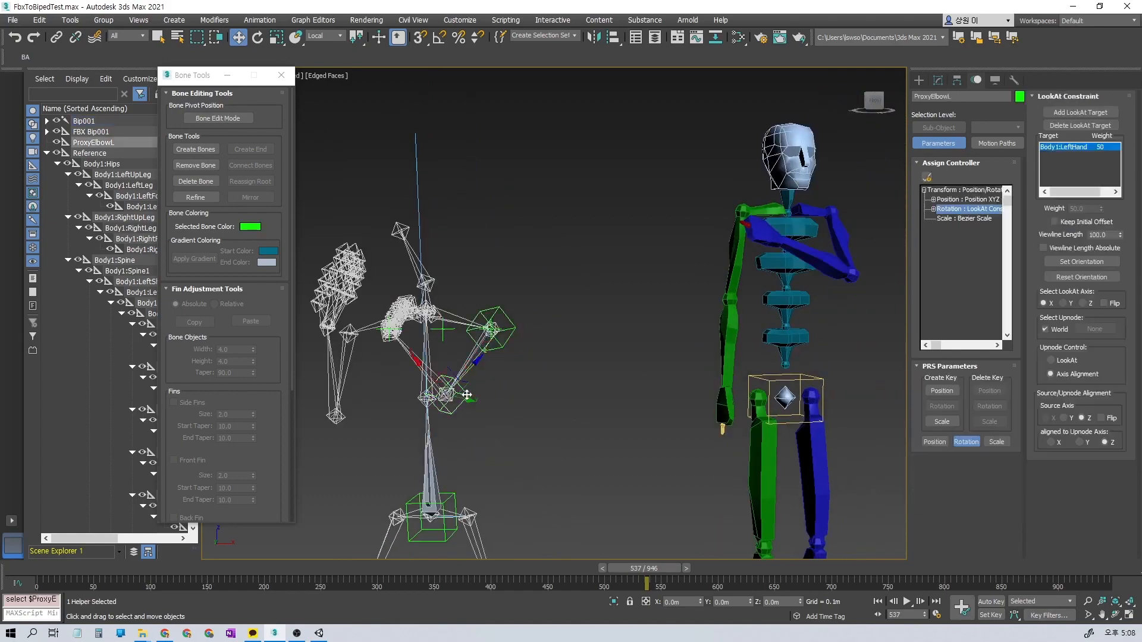
click(829, 263)
alt+middle_drag(830, 264, 845, 267)
click(460, 390)
alt+middle_drag(566, 369, 503, 296)
Step: Clone the point helpers on the left arm, including ShoulderPosition, as copies
click(497, 283)
key(ctrl+v)
click(540, 363)
scroll(453, 297, up, 3)
click(842, 272)
key(ctrl+v)
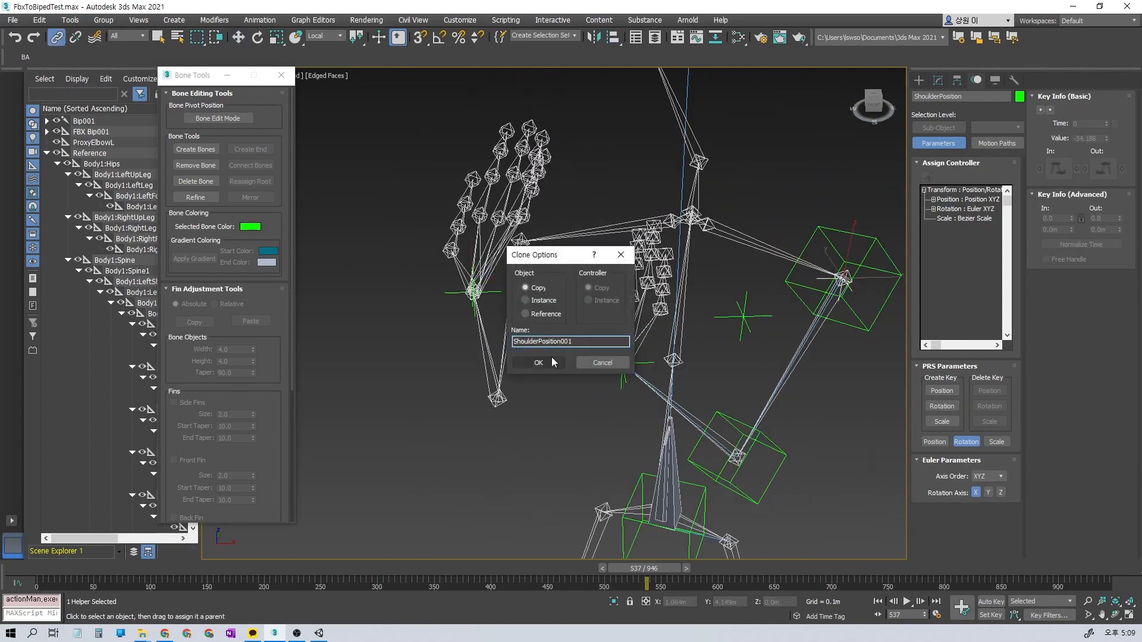
click(549, 363)
Step: Clone the midpoint helper as a copy, name it MidPosR and open its Position Constraint settings
scroll(566, 346, up, 3)
scroll(567, 345, down, 3)
alt+middle_drag(567, 345, 566, 331)
click(622, 326)
key(ctrl+v)
click(545, 363)
drag(933, 96, 991, 96)
text(R)
click(934, 442)
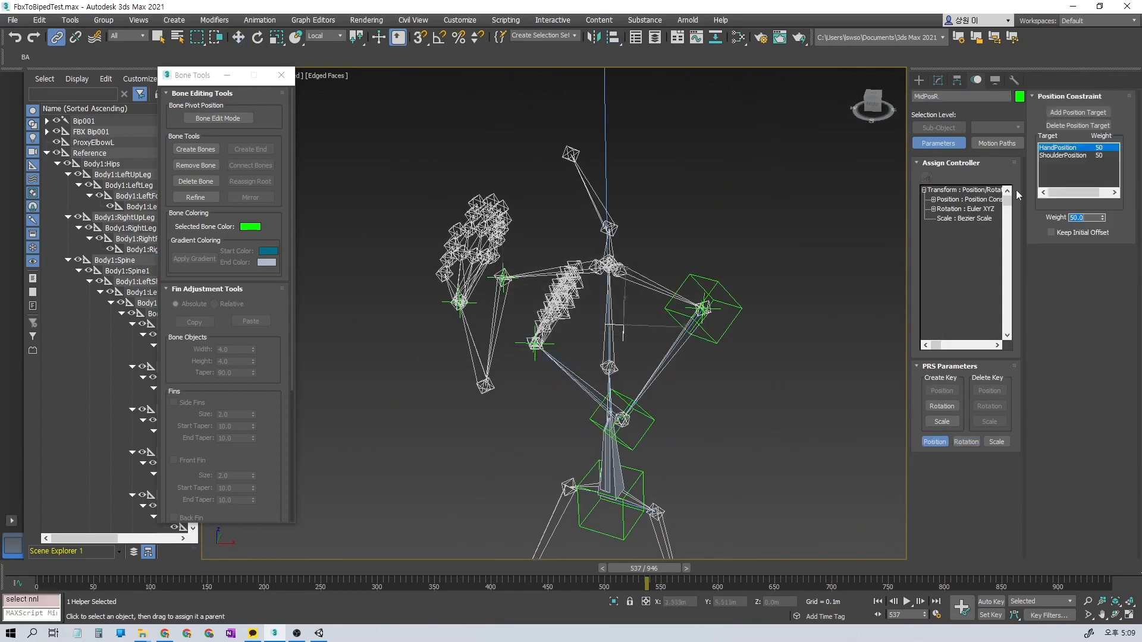
Step: Select the ProxyShoulderL helper and examine it on the skeleton's left shoulder
click(544, 261)
scroll(545, 256, down, 2)
alt+middle_drag(546, 256, 642, 238)
click(673, 244)
alt+middle_drag(744, 267, 789, 242)
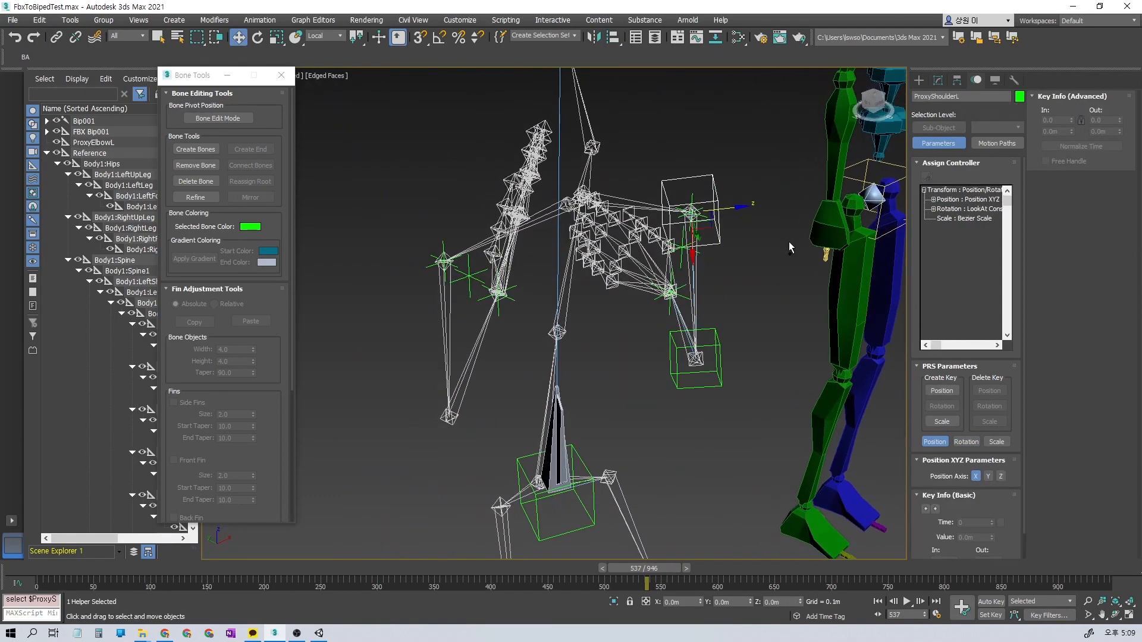
Step: Clone the ProxyShoulderL helper as a copy named ProxyShoulderR
key(ctrl+v)
drag(569, 341, 555, 341)
text(R)
click(562, 366)
Step: Align the ProxyShoulderR helper with the skeleton's right upper-arm joint
alt+middle_drag(694, 229, 594, 238)
key(alt+a)
click(439, 185)
click(579, 418)
Step: Link ProxyShoulderR to the right shoulder bone and show its rotation controller settings
alt+middle_drag(580, 357, 655, 333)
click(56, 37)
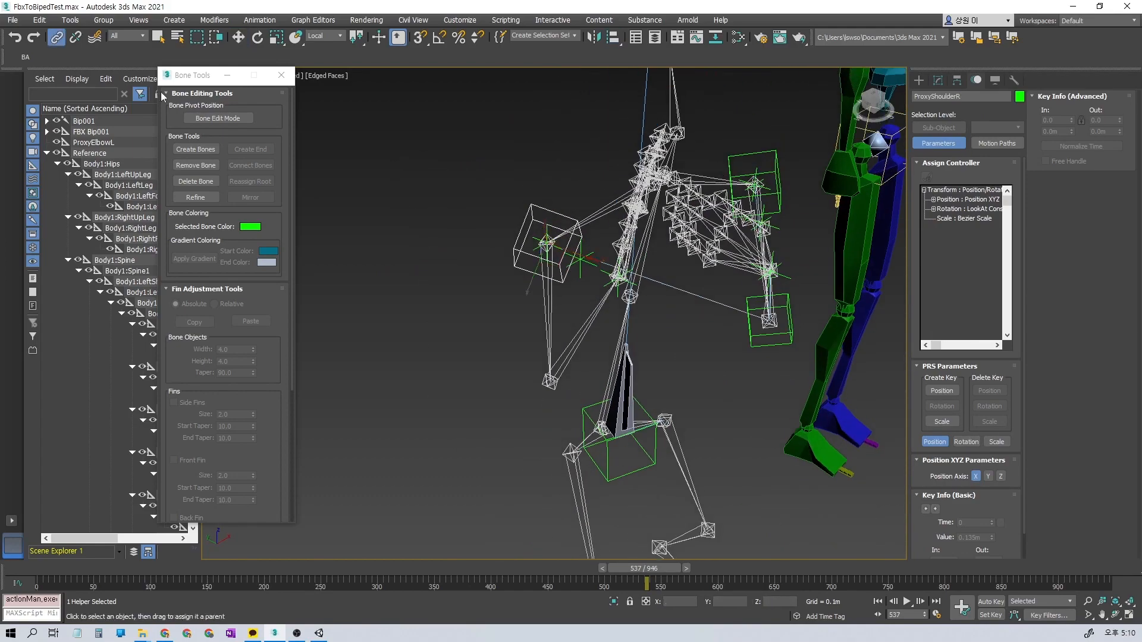
drag(541, 251, 596, 218)
click(965, 443)
Step: Clone the ProxyElbowL helper as a copy named ProxyElbowR
key(w)
mouse_move(654, 337)
alt+middle_down()
mouse_move(696, 309)
mouse_move(697, 192)
mouse_move(658, 339)
alt+middle_up()
click(628, 357)
key(ctrl+v)
drag(568, 341, 552, 341)
text(R)
click(541, 363)
Step: Quick-align ProxyElbowR to the skeleton's right elbow joint and link it to ProxyShoulderR
key(shift+a)
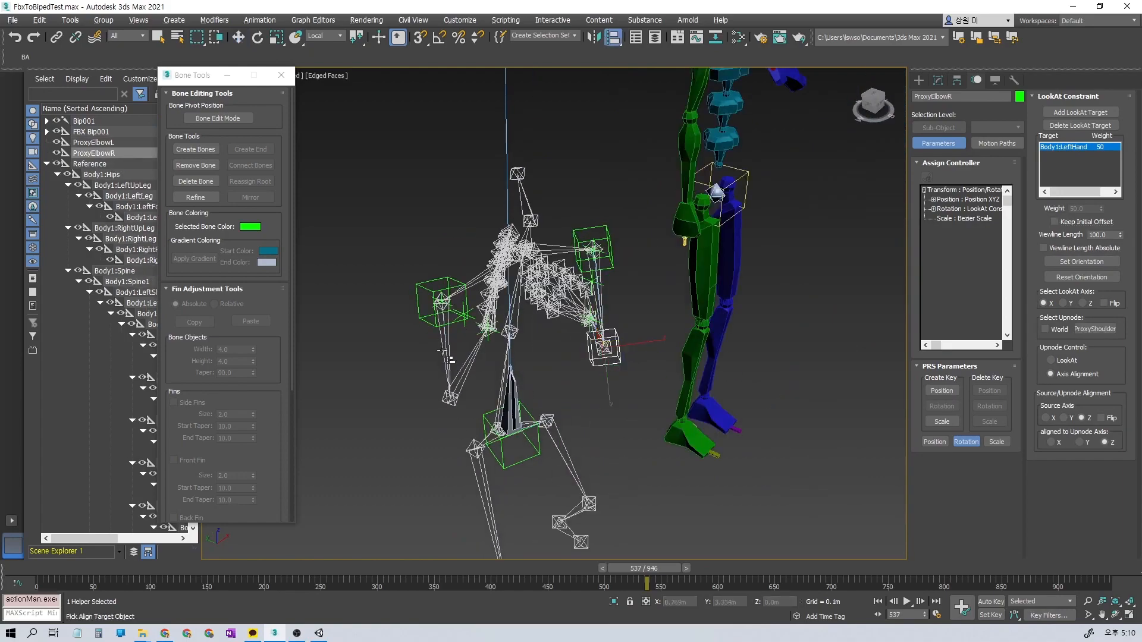
click(450, 398)
drag(434, 387, 442, 302)
Step: Replace the LookAt target of ProxyElbowR with Body1:RightHand, and select the right shoulder helper
alt+middle_drag(476, 333, 535, 333)
click(1080, 126)
click(1080, 112)
alt+middle_drag(803, 238, 759, 233)
click(518, 321)
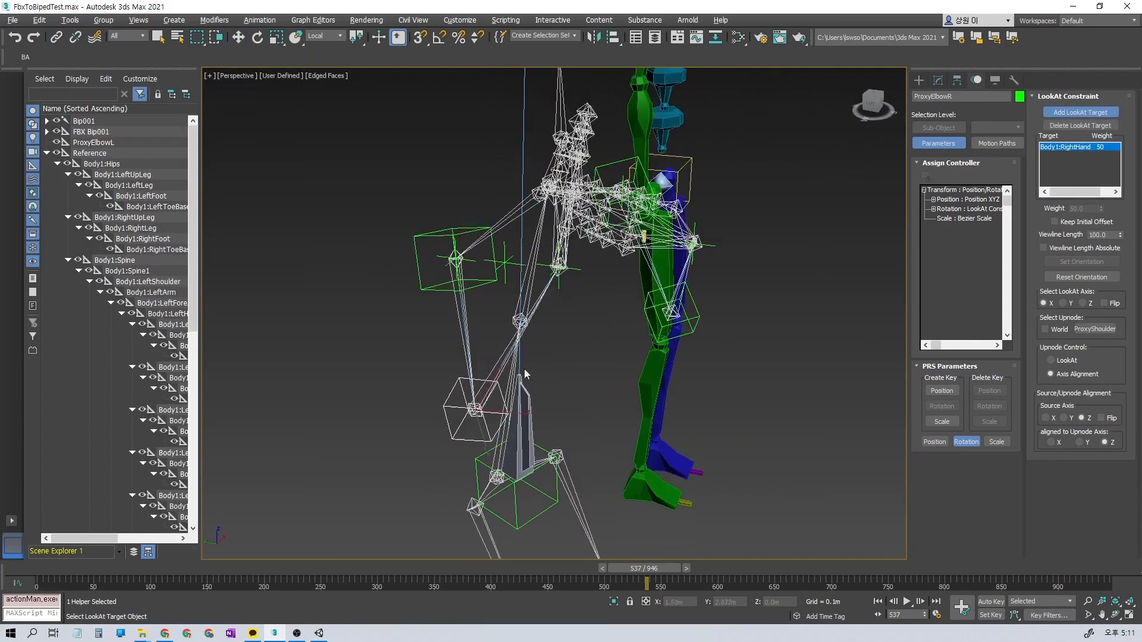
key(w)
alt+middle_drag(524, 369, 470, 333)
click(470, 262)
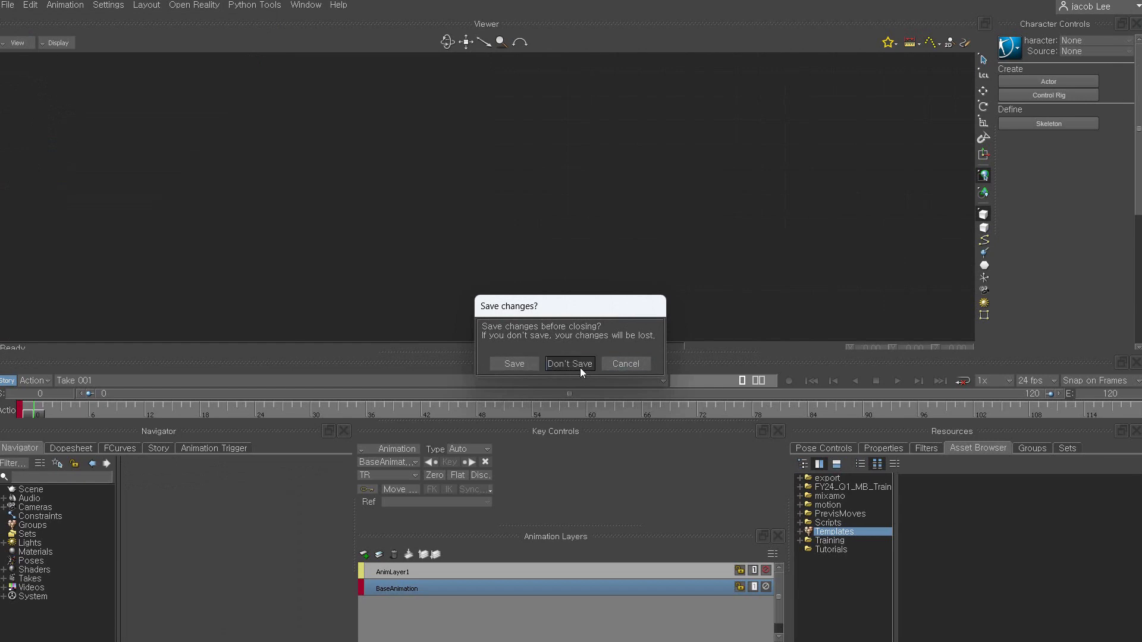
Step: Switch to MotionBuilder, open the character file without saving the current scene, and lay out its whole Bip001 hierarchy in a schematic view
click(580, 368)
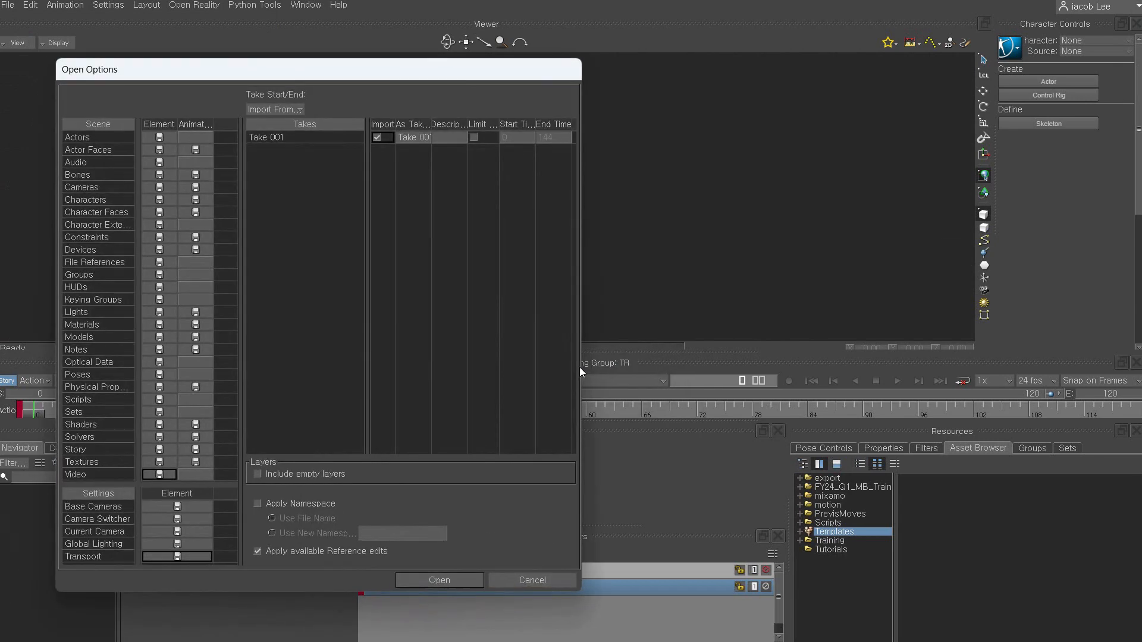
click(440, 581)
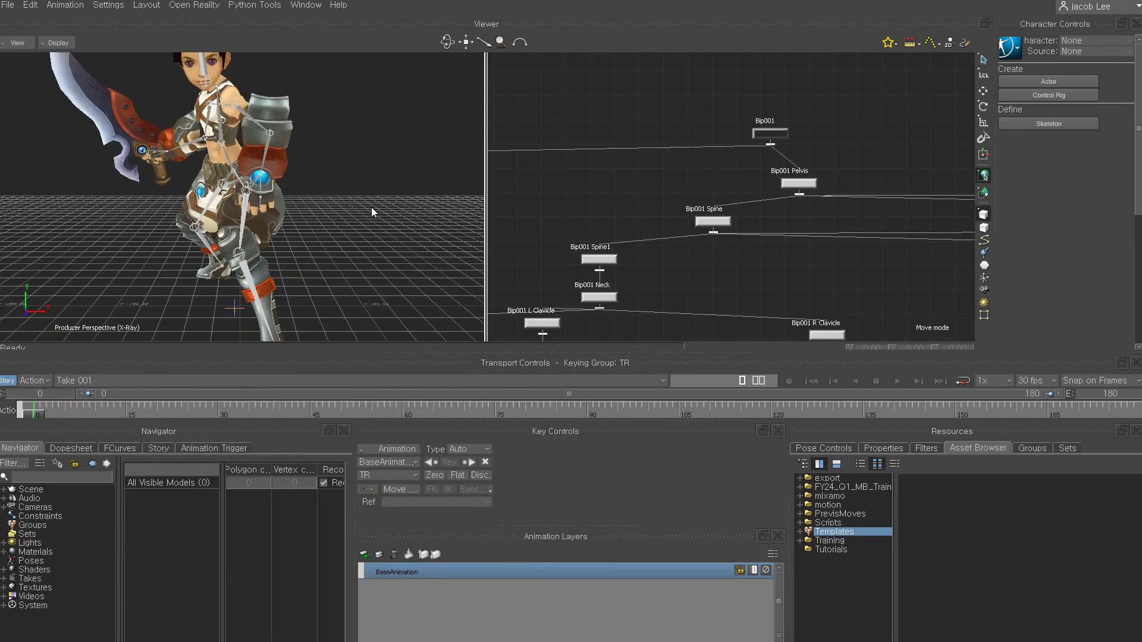
click(18, 44)
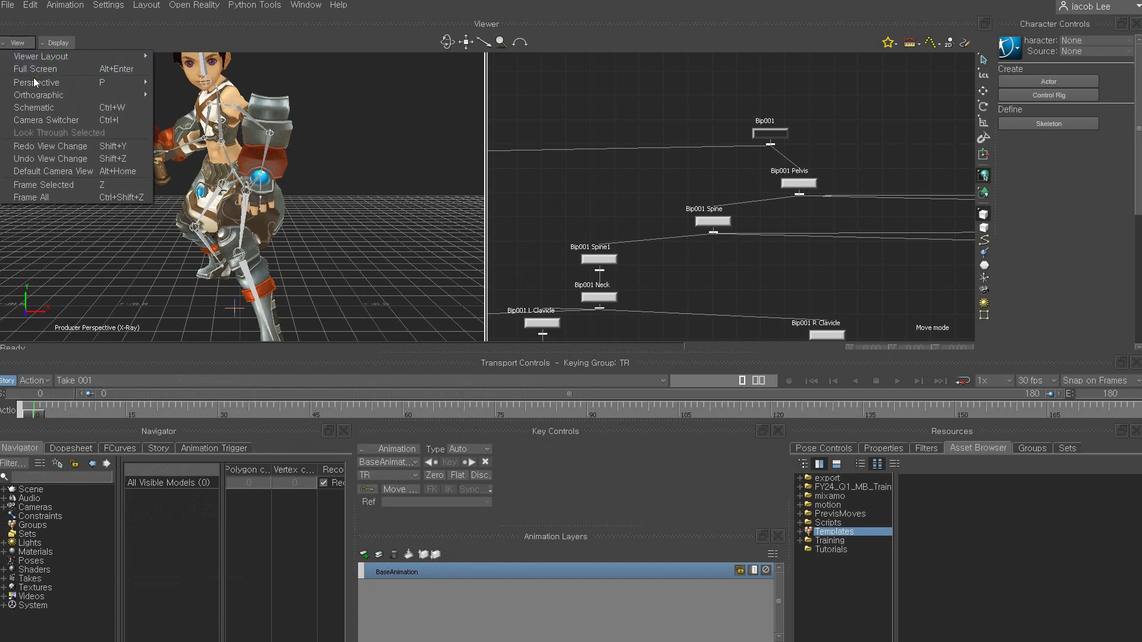
click(51, 107)
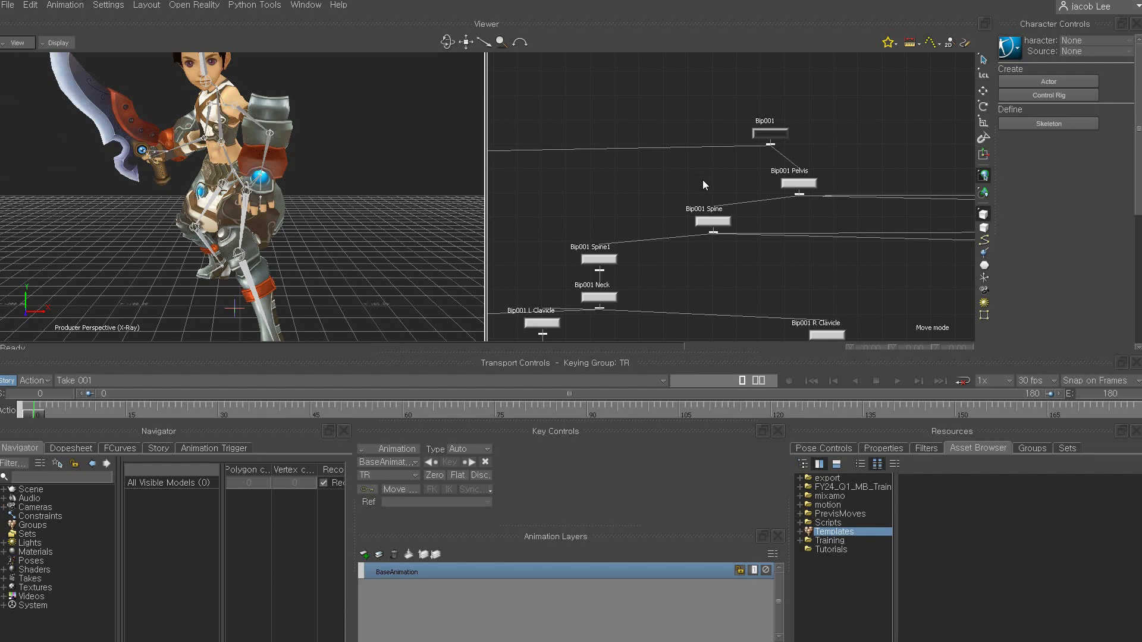
scroll(326, 143, down, 3)
shift+drag(354, 160, 397, 184)
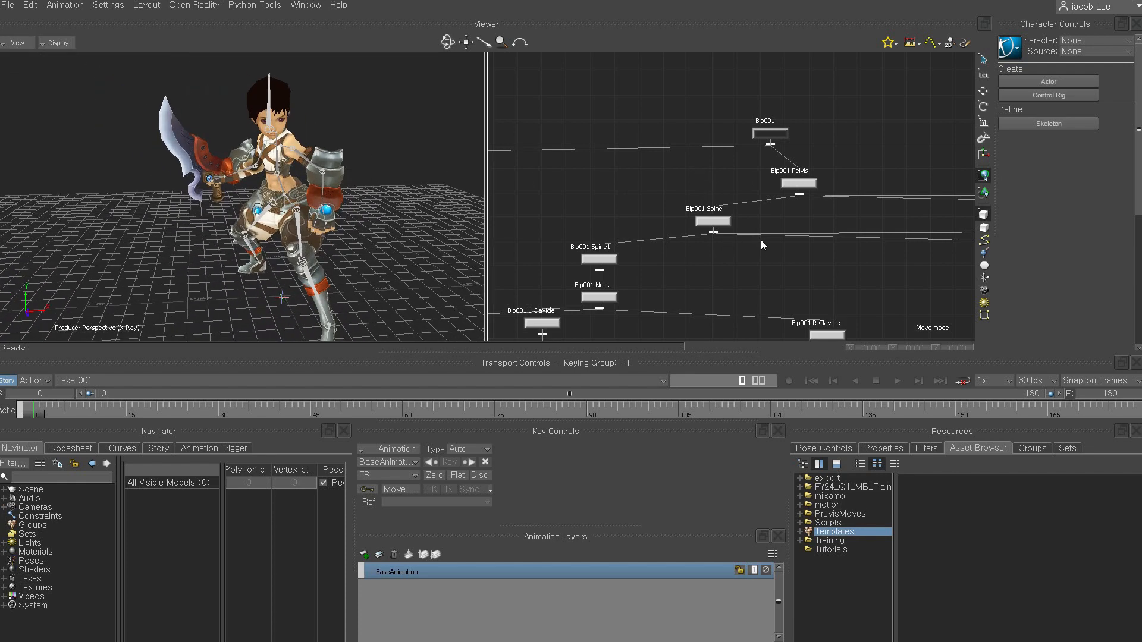
ctrl+drag(828, 234, 785, 279)
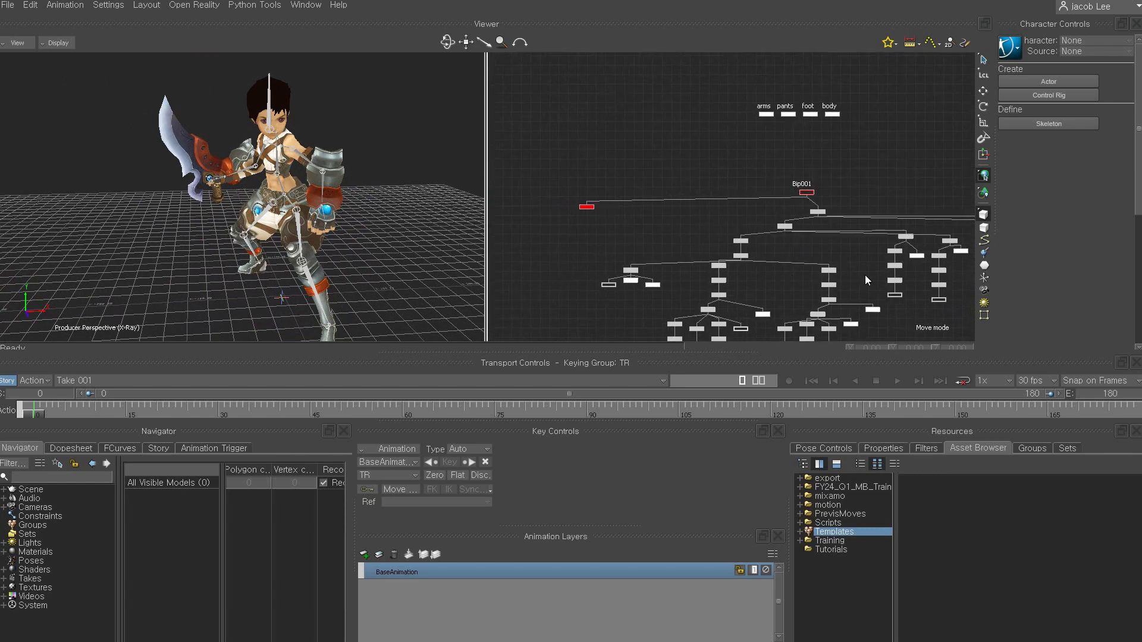
shift+drag(866, 278, 774, 199)
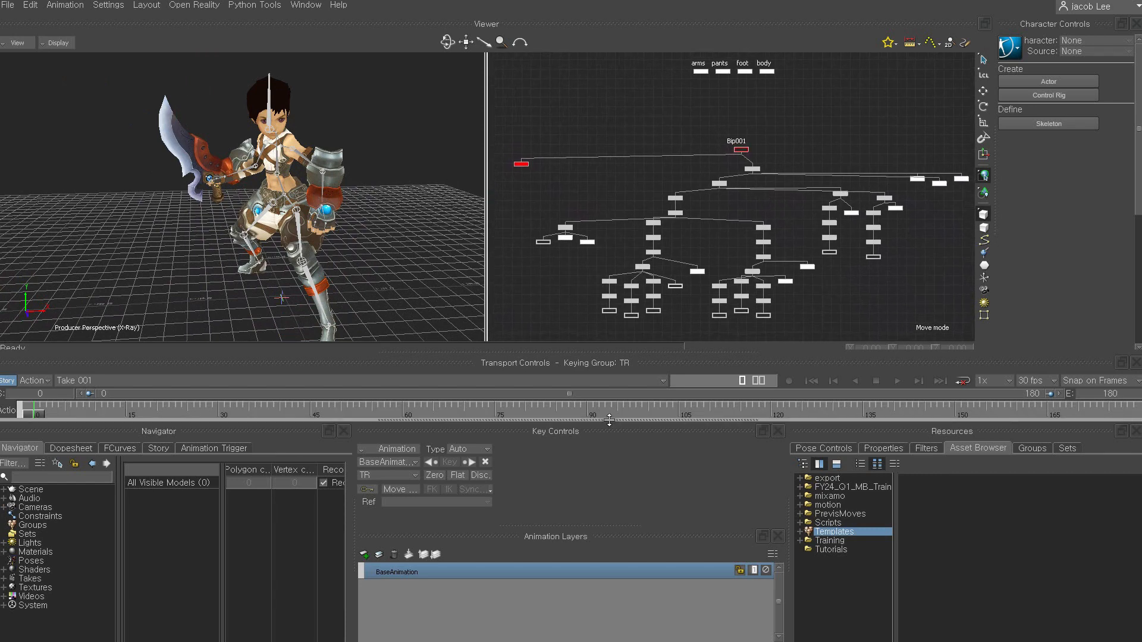
Step: Try to characterize the model by applying the Character template to its Bip001 L Thigh bone, and review the list of missing nodes
click(801, 532)
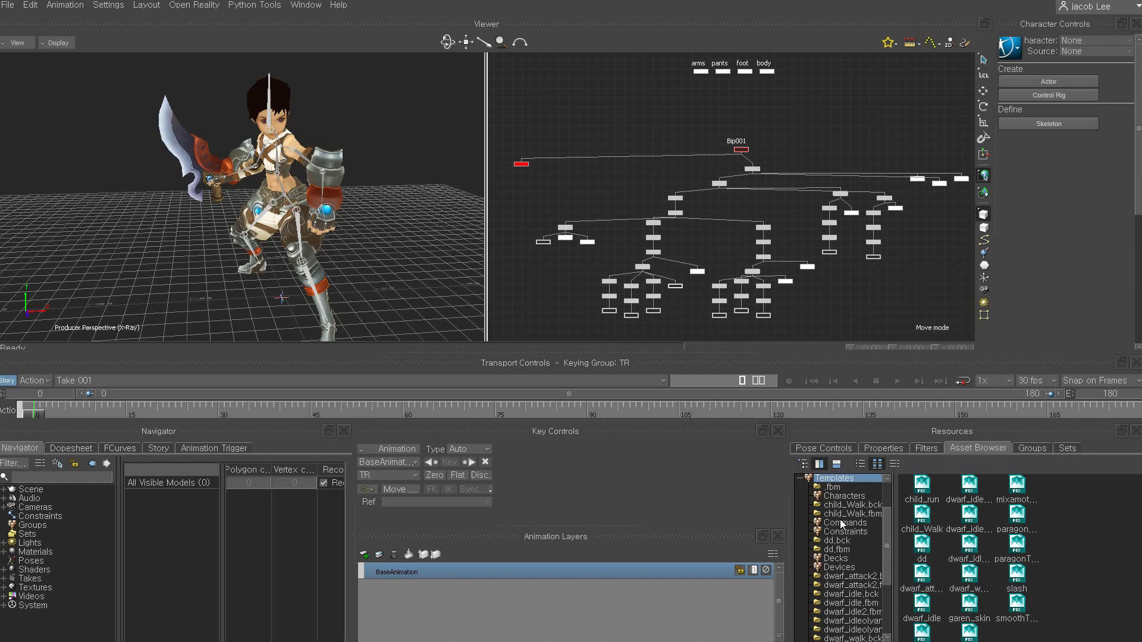
click(843, 497)
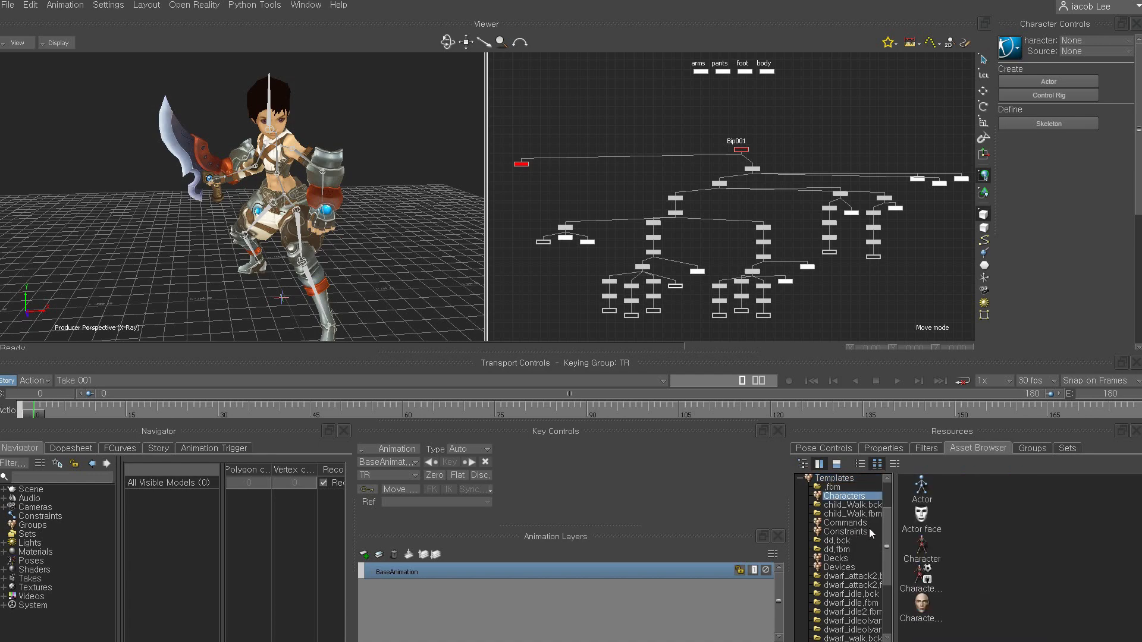
click(921, 543)
ctrl+shift+drag(325, 228, 467, 224)
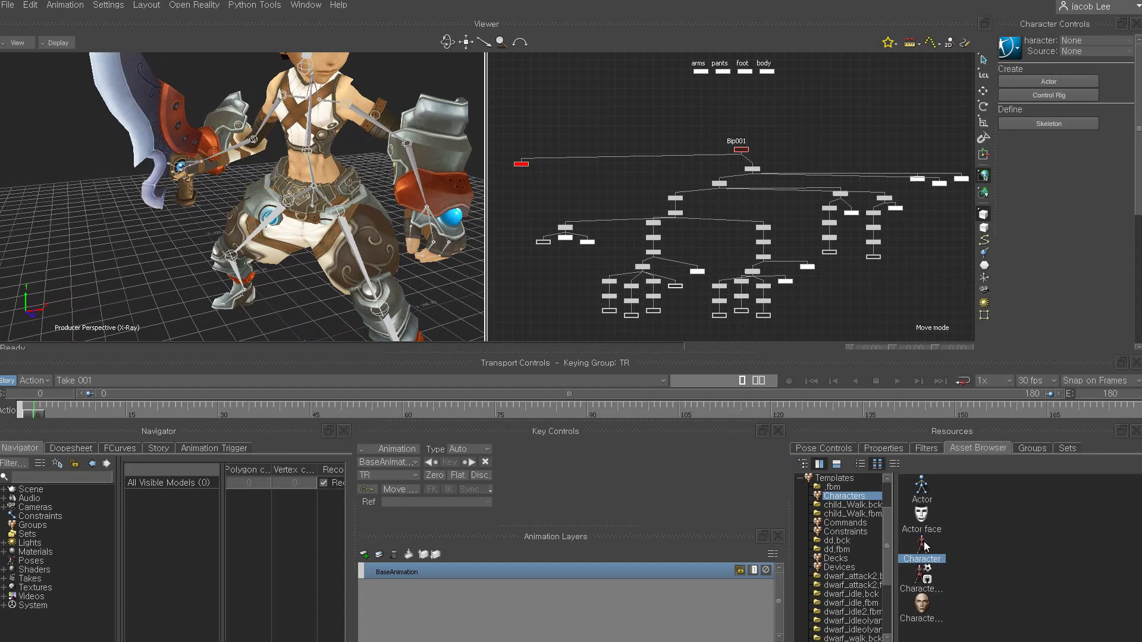
click(360, 262)
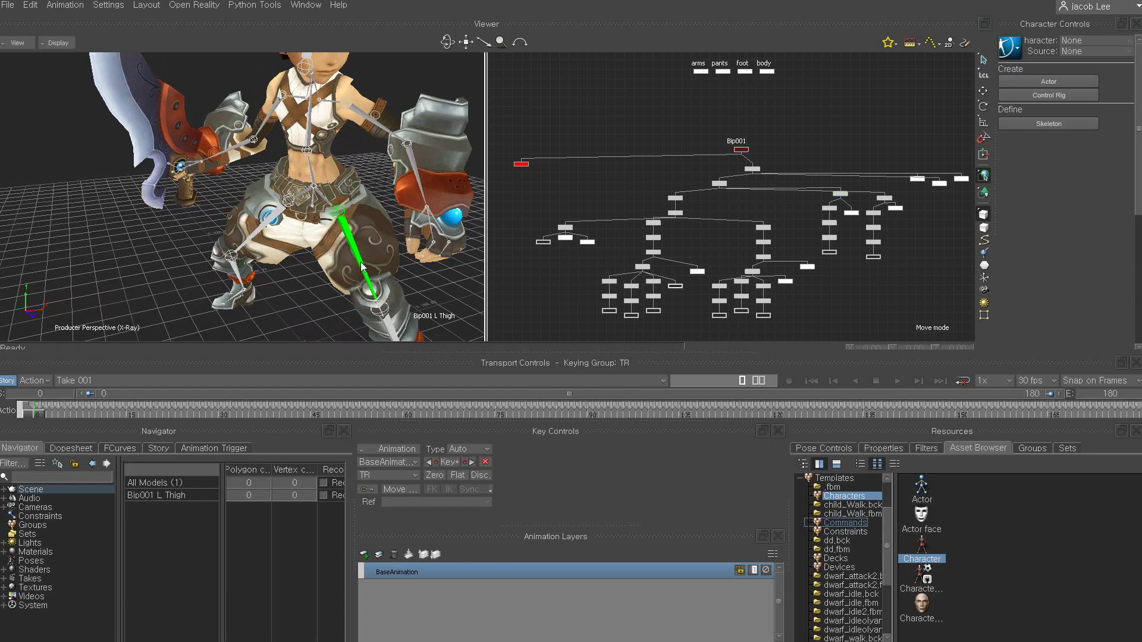
drag(362, 266, 363, 267)
click(381, 265)
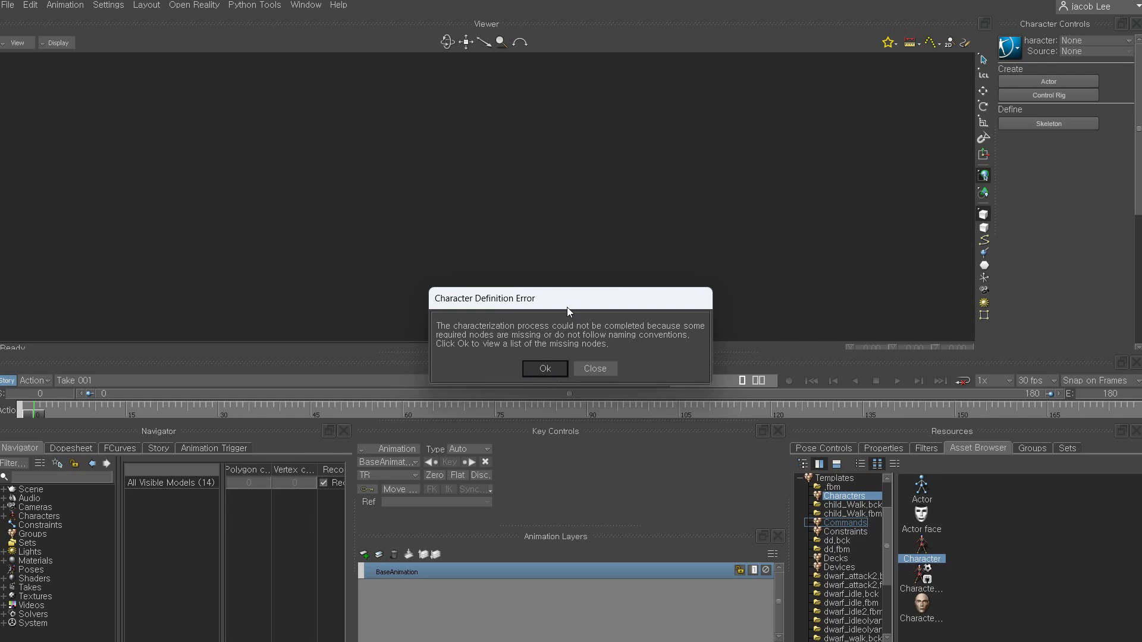
click(545, 369)
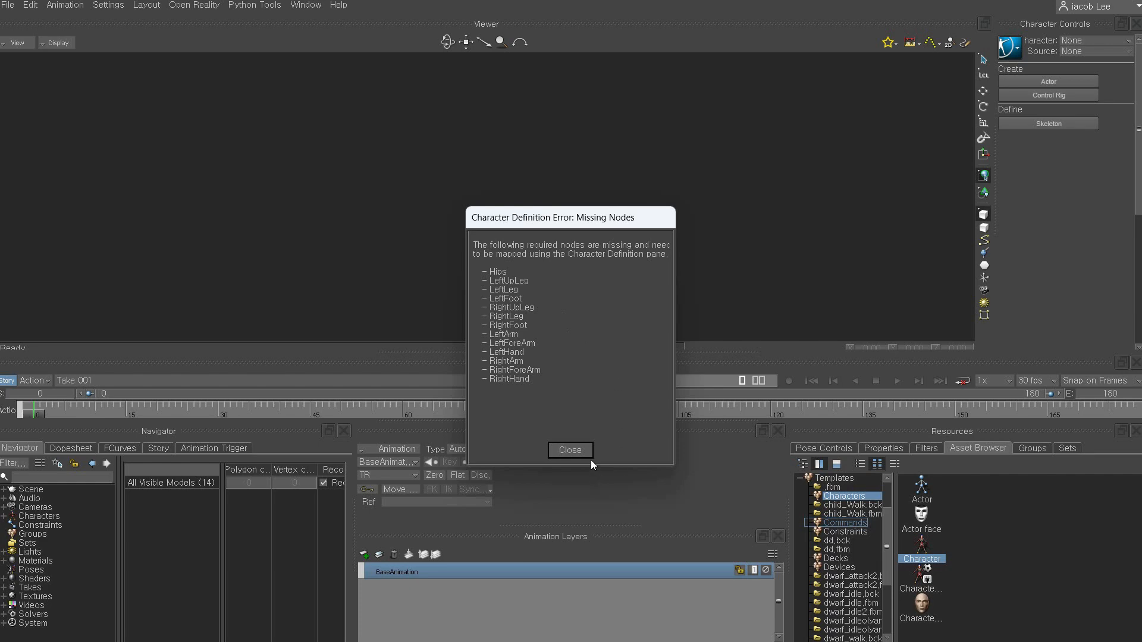
click(572, 449)
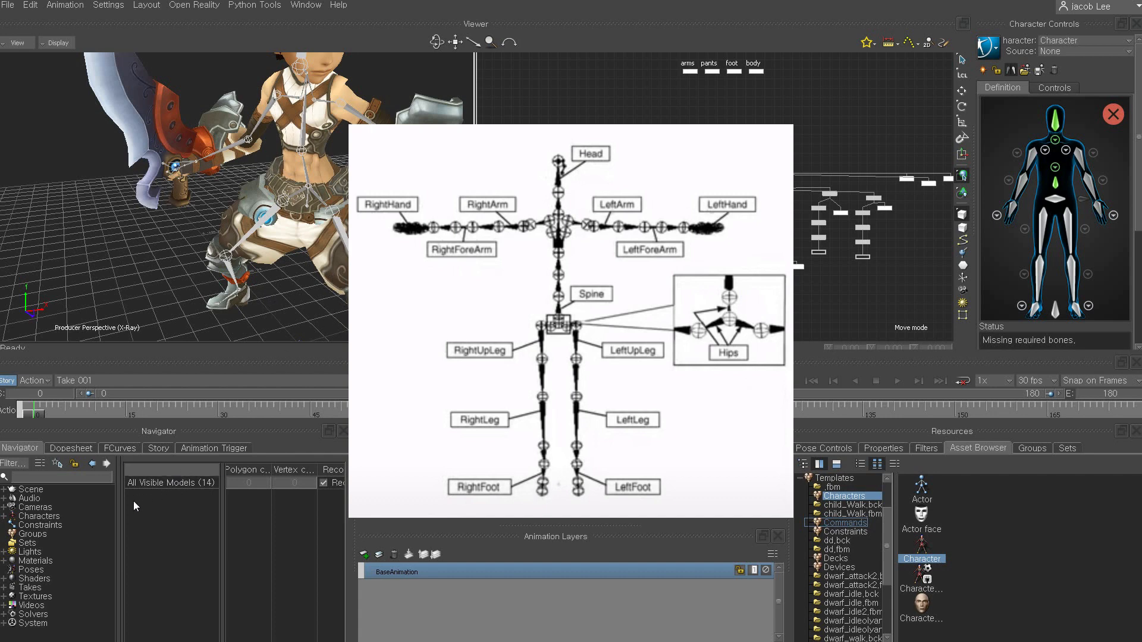
Step: Open the definition of the new Character from the scene's Characters
click(47, 516)
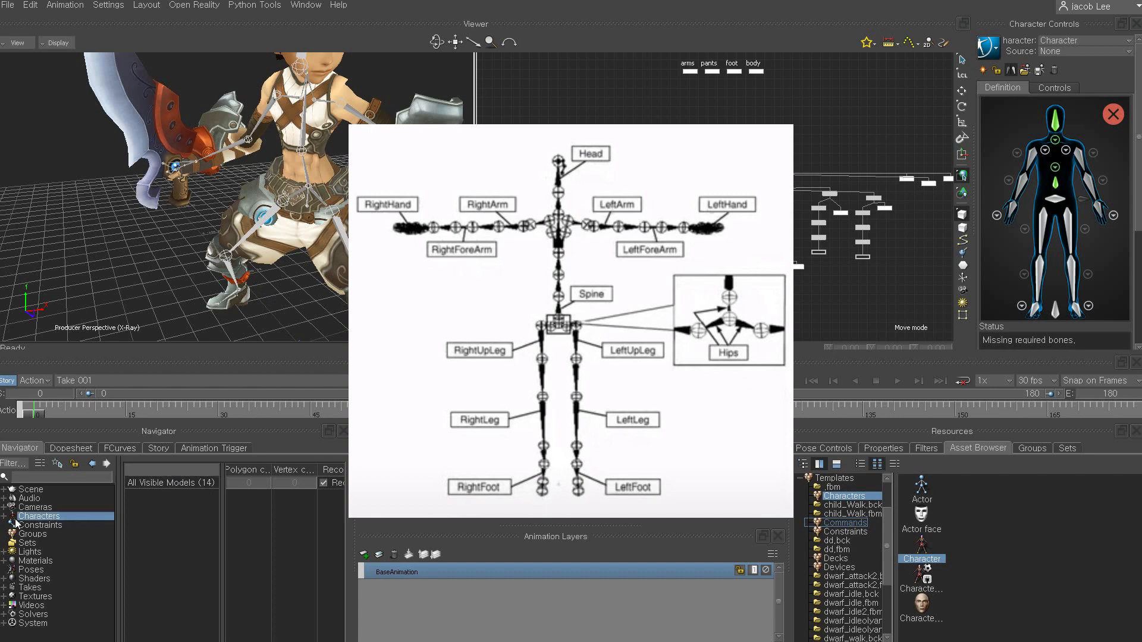
click(5, 516)
click(47, 526)
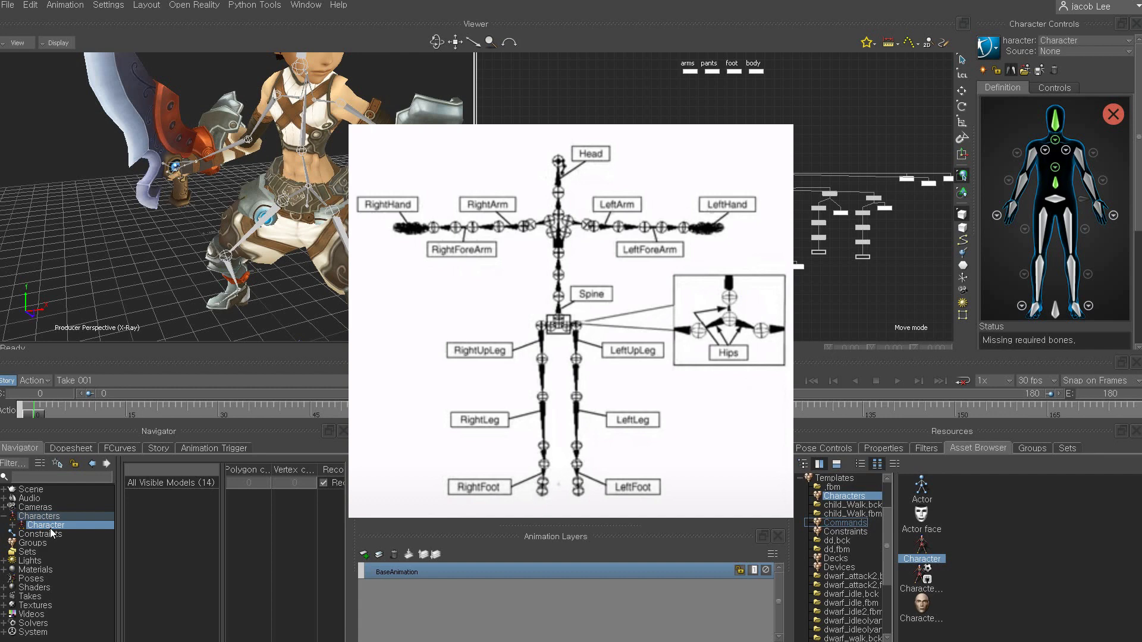
double_click(52, 529)
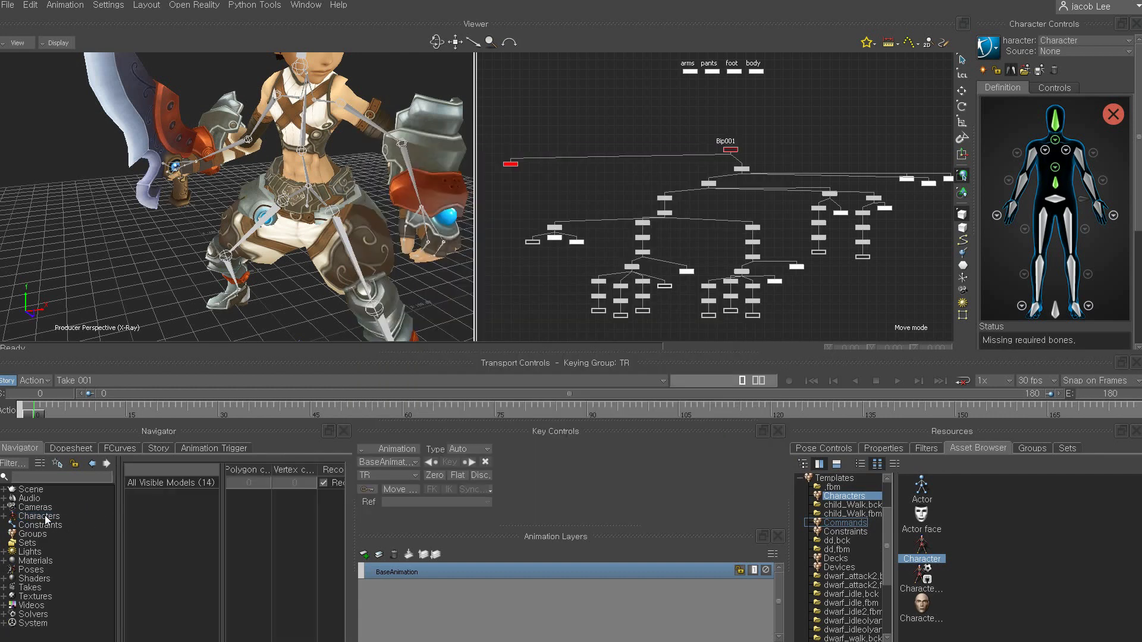
click(47, 518)
click(5, 516)
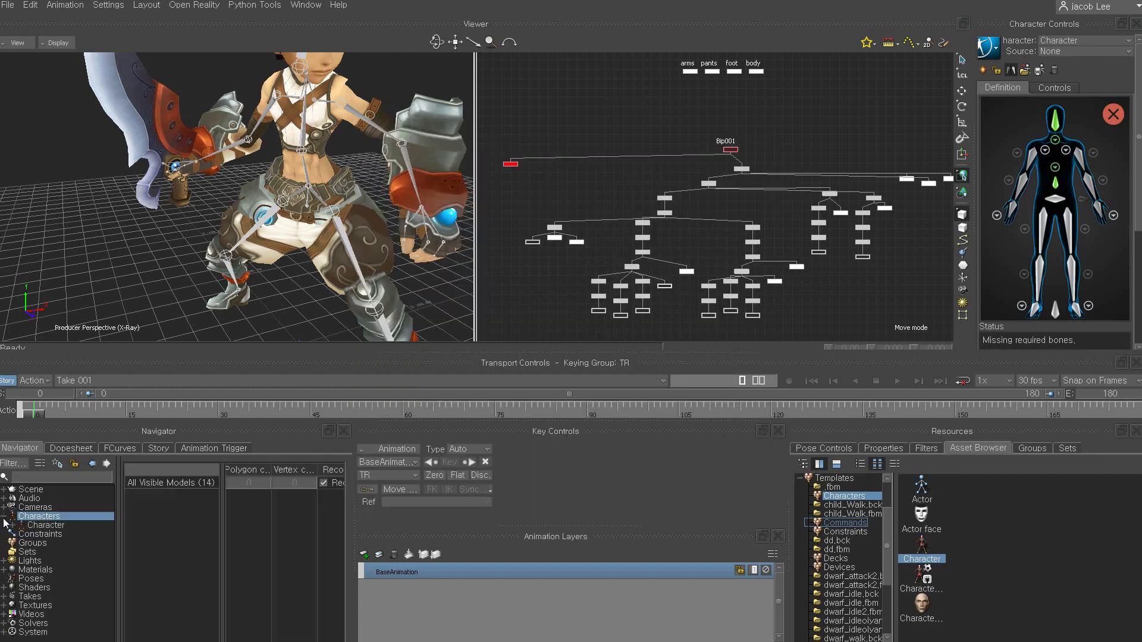
double_click(47, 527)
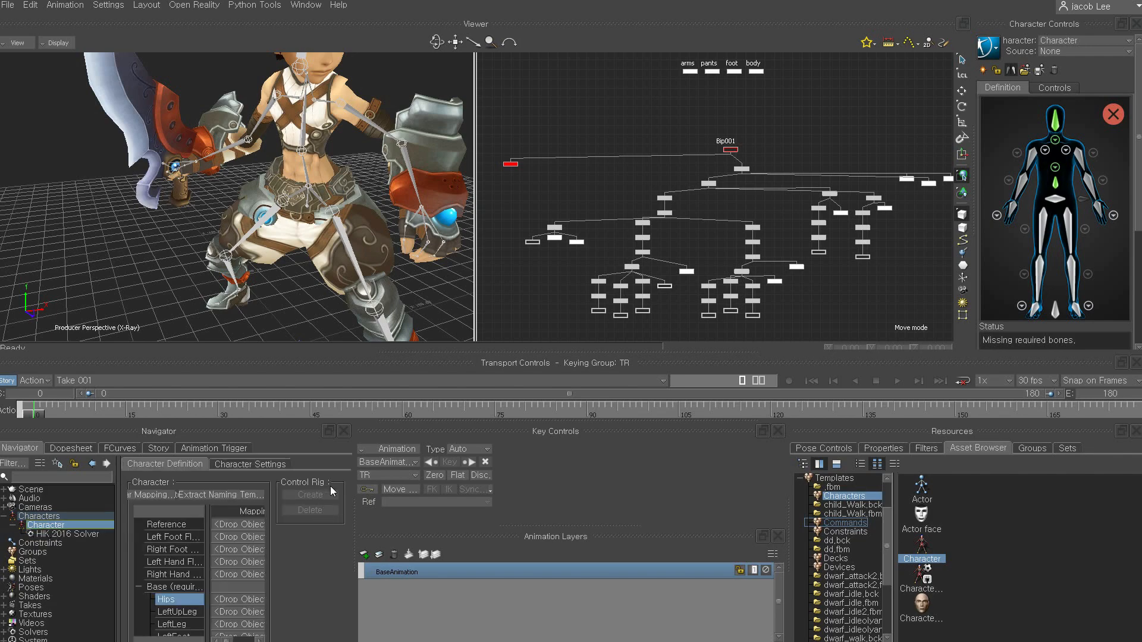
Step: Enlarge the character definition area and widen its name column so the Base (required) slots and their mappings are readable
drag(452, 351, 467, 228)
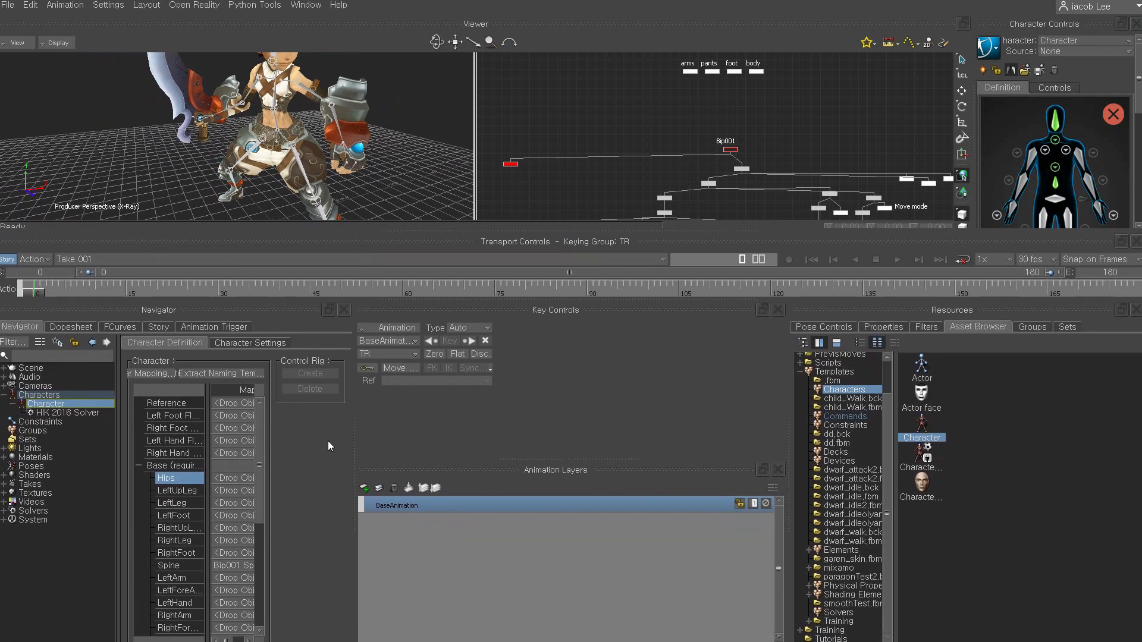
drag(357, 432, 614, 460)
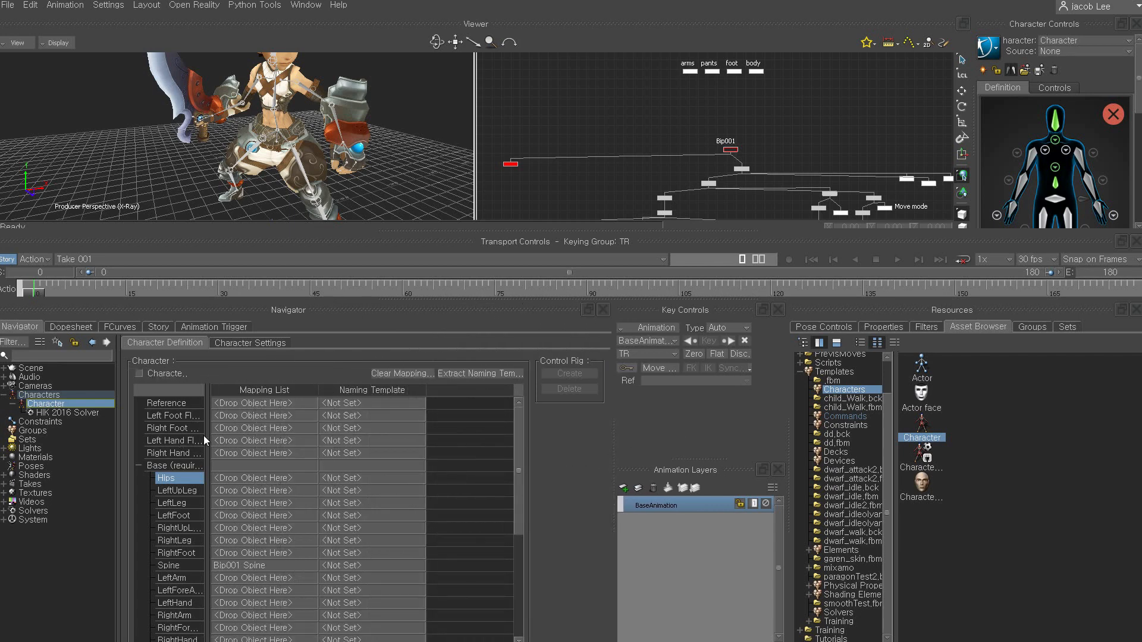
drag(207, 441, 266, 446)
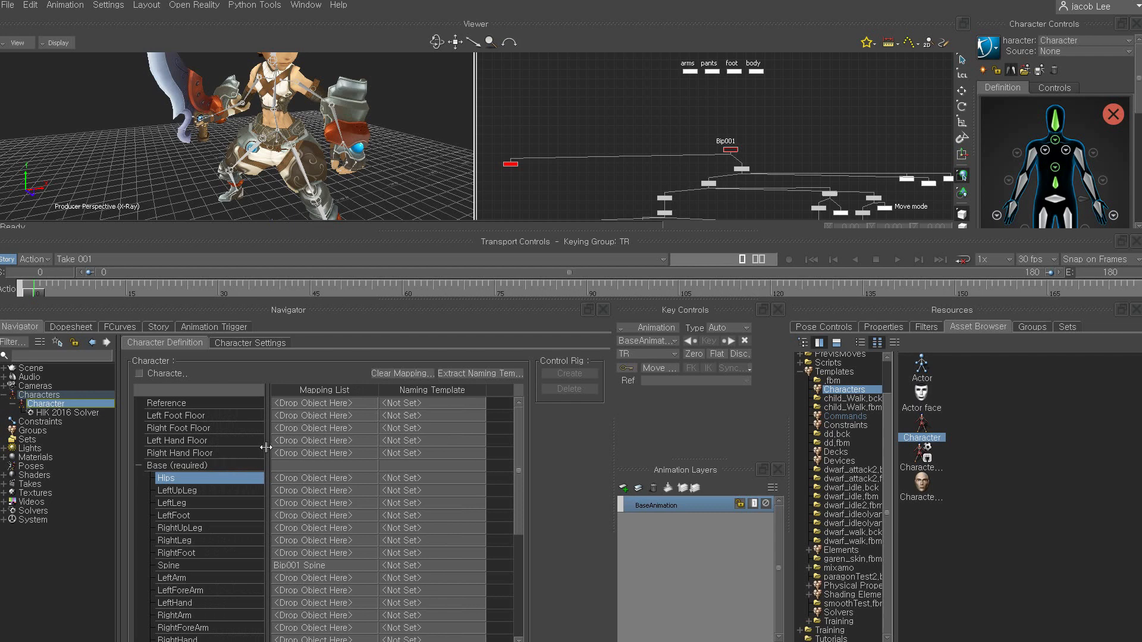
click(141, 466)
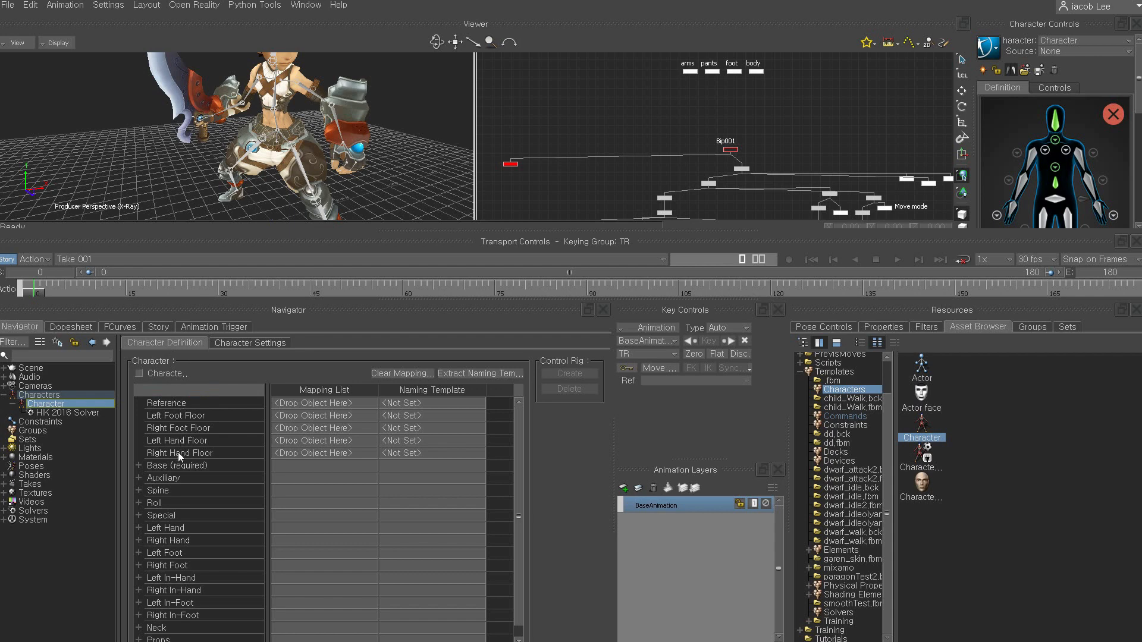
click(138, 466)
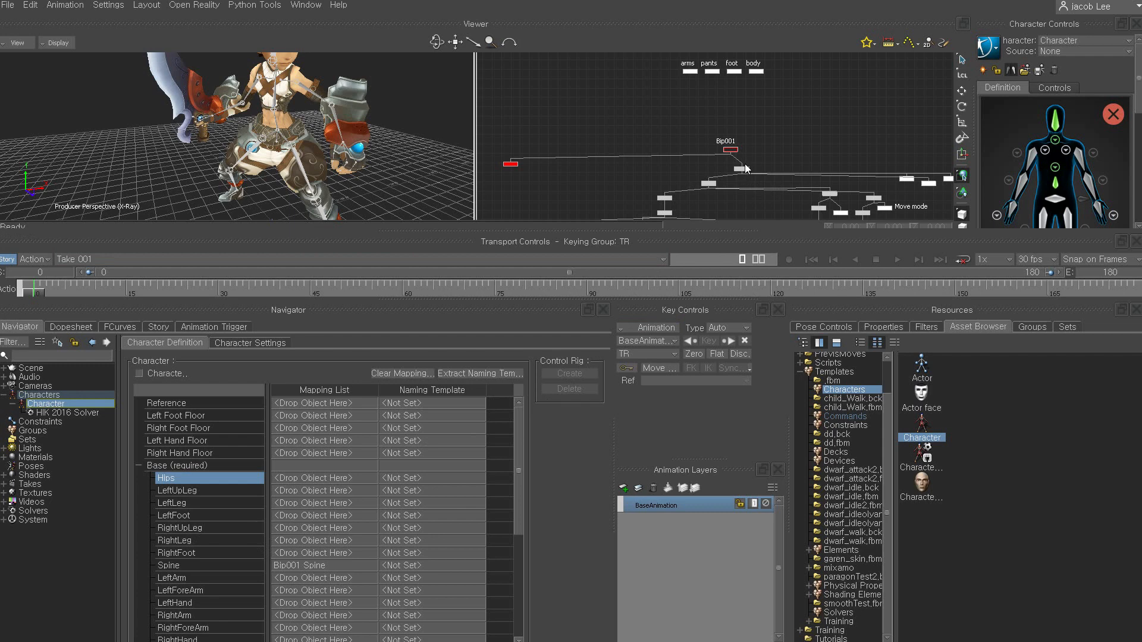
Step: Map the Bip001 Pelvis node to the Hips slot of the character definition
shift+drag(745, 168, 721, 162)
ctrl+drag(720, 161, 814, 138)
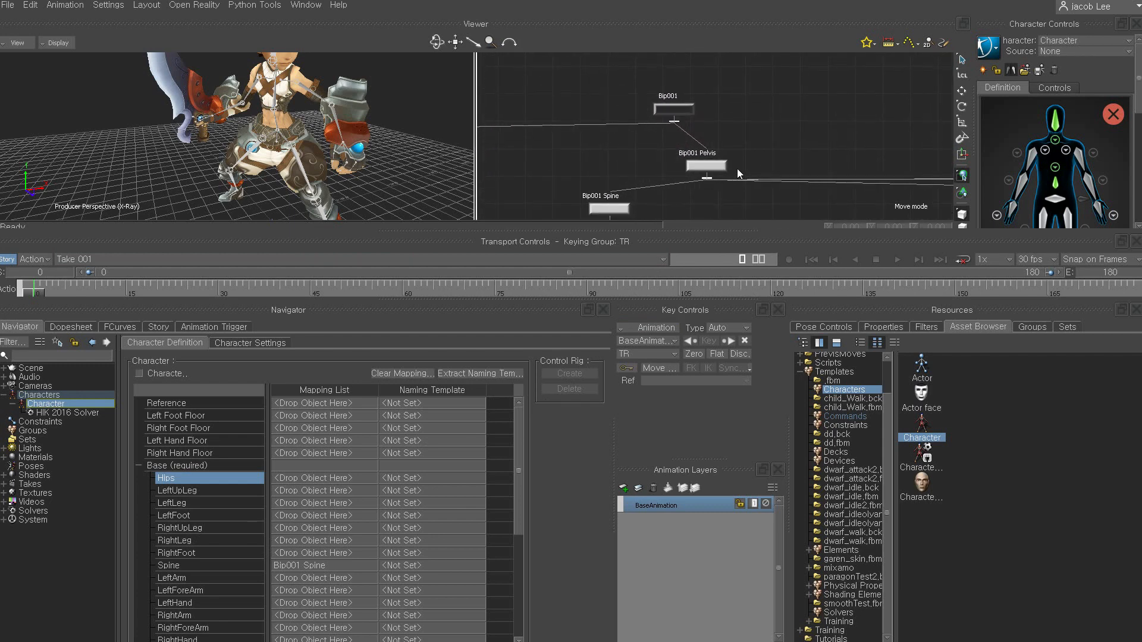
shift+drag(737, 169, 770, 139)
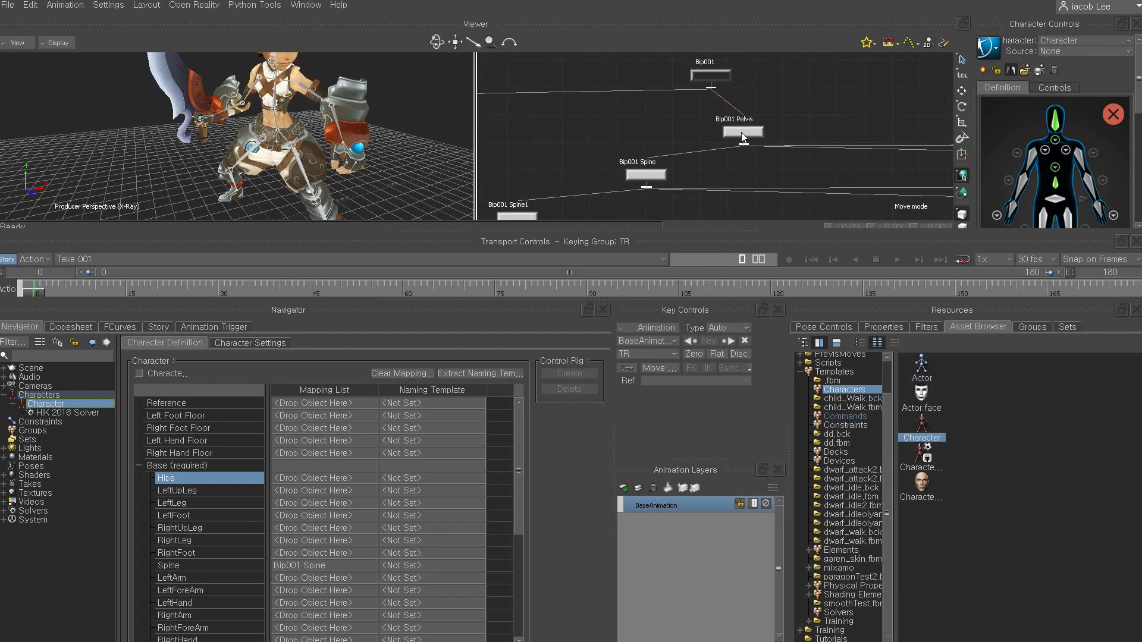
click(742, 135)
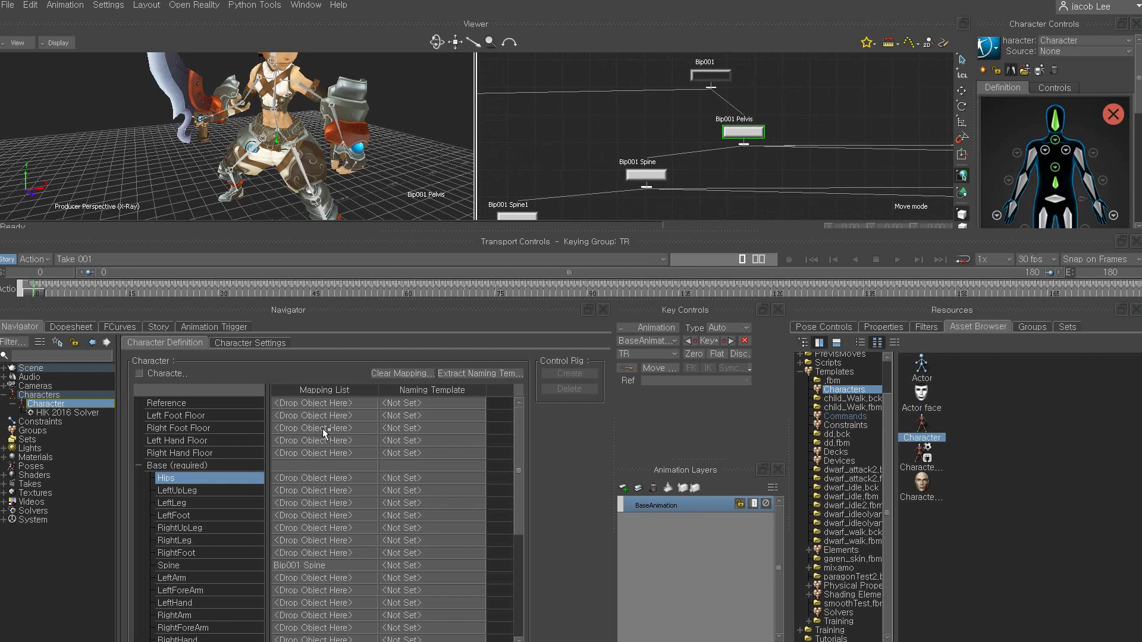
alt+drag(323, 429, 293, 488)
click(330, 481)
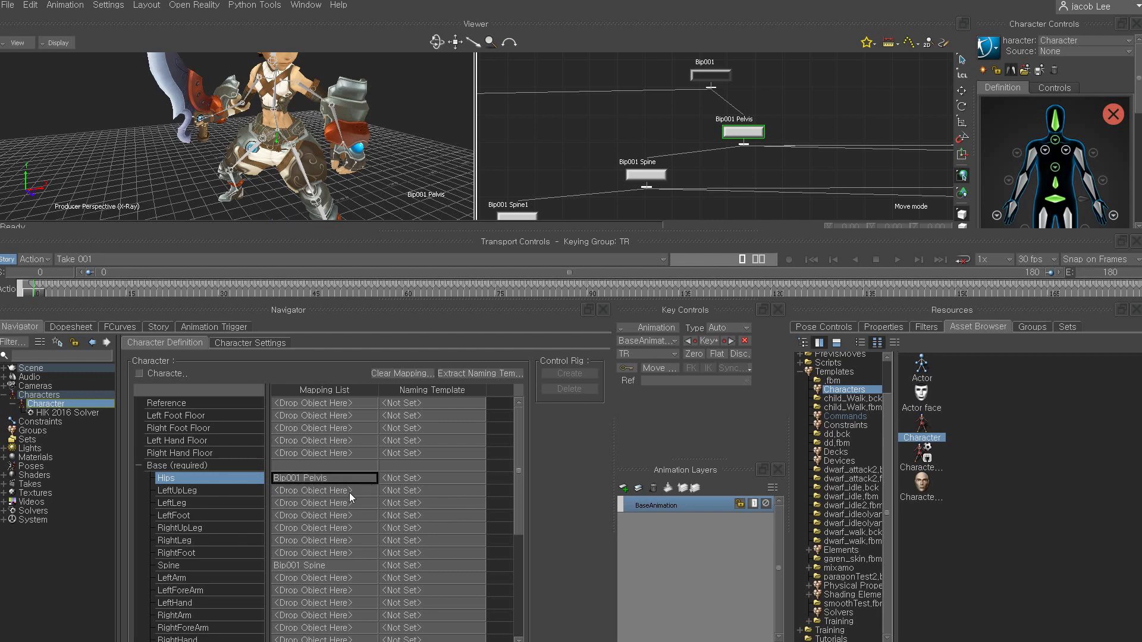
Step: Select the Bip001 Spine node in the schematic and enlarge the viewer to show the character's full skeleton
click(642, 174)
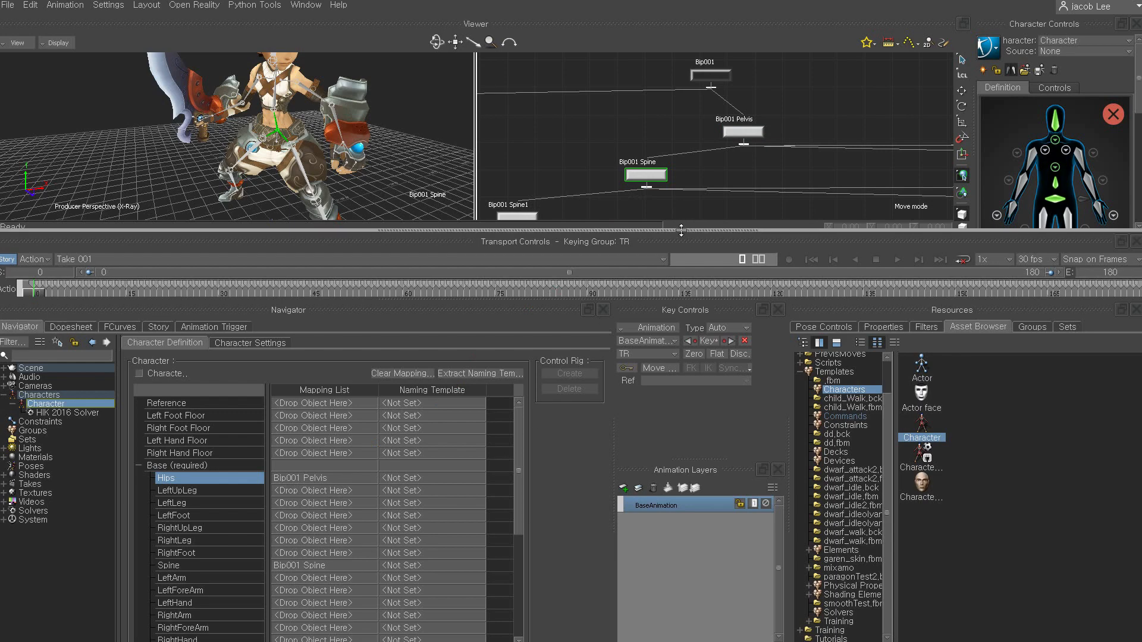
drag(681, 238, 672, 427)
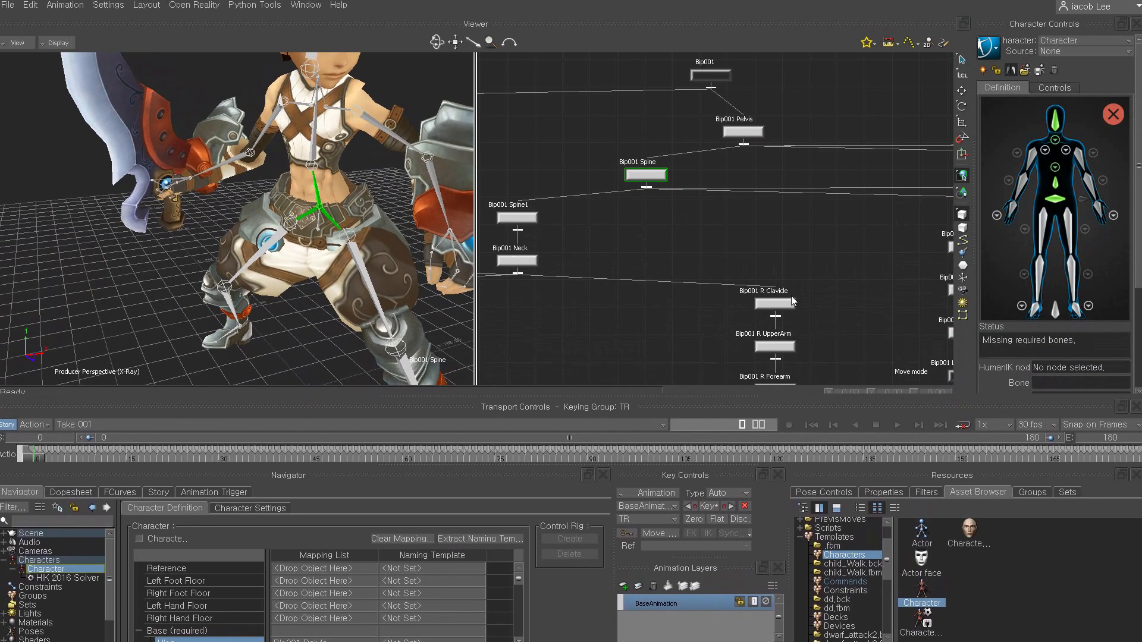
middle_drag(373, 265, 398, 237)
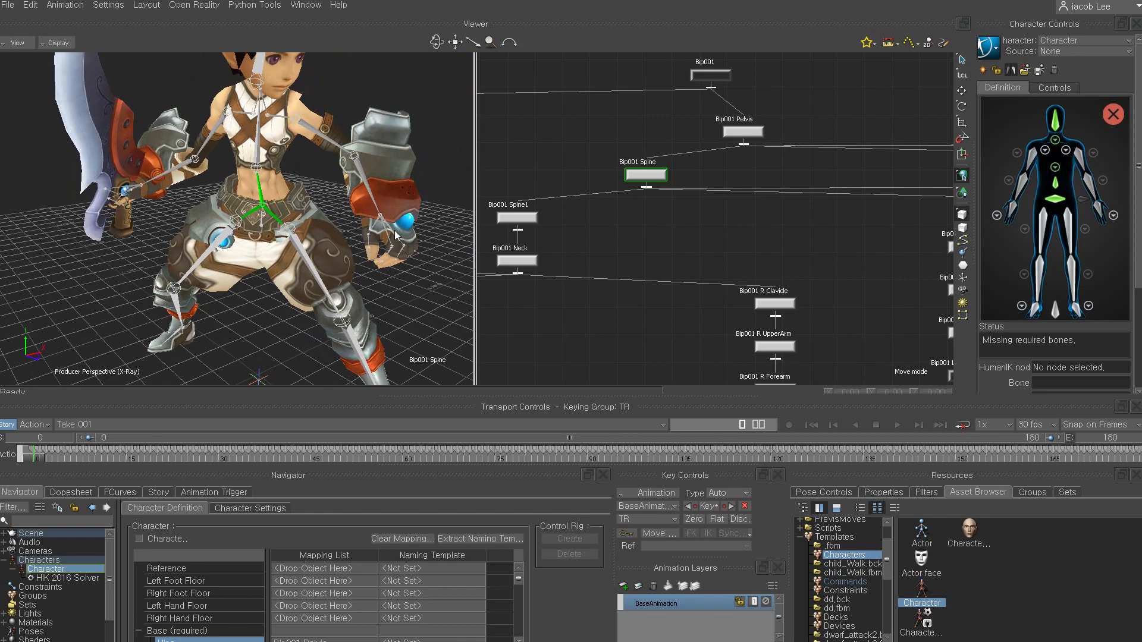
Step: Map the Bip001 L UpperArm bone to the LeftArm slot and the Bip001 L Forearm bone to the LeftForeArm slot
click(1079, 159)
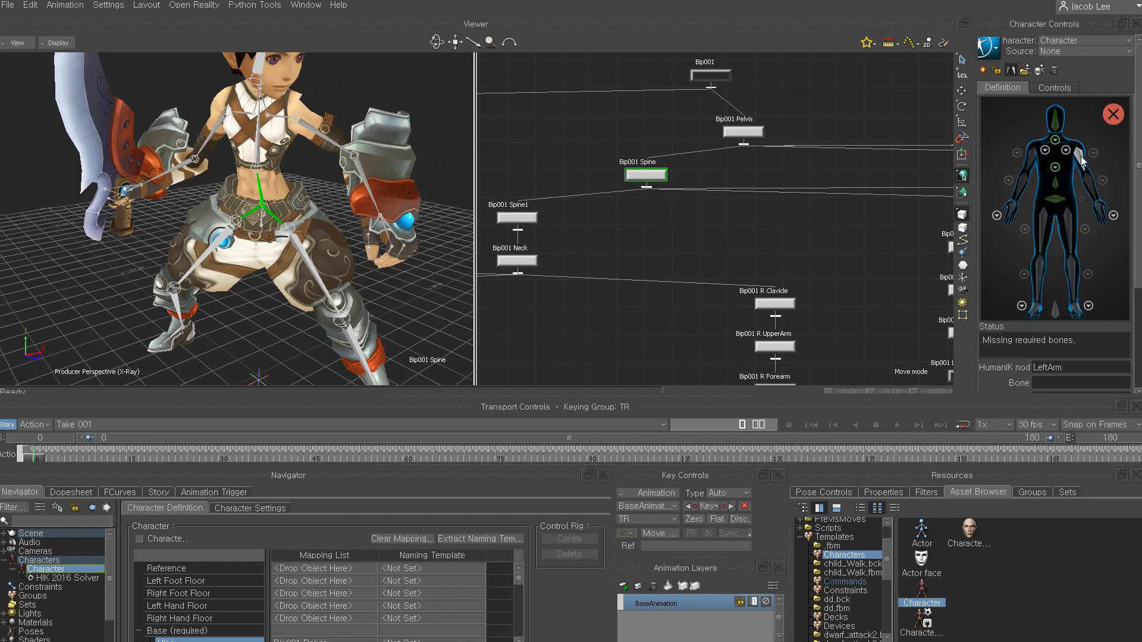
click(316, 133)
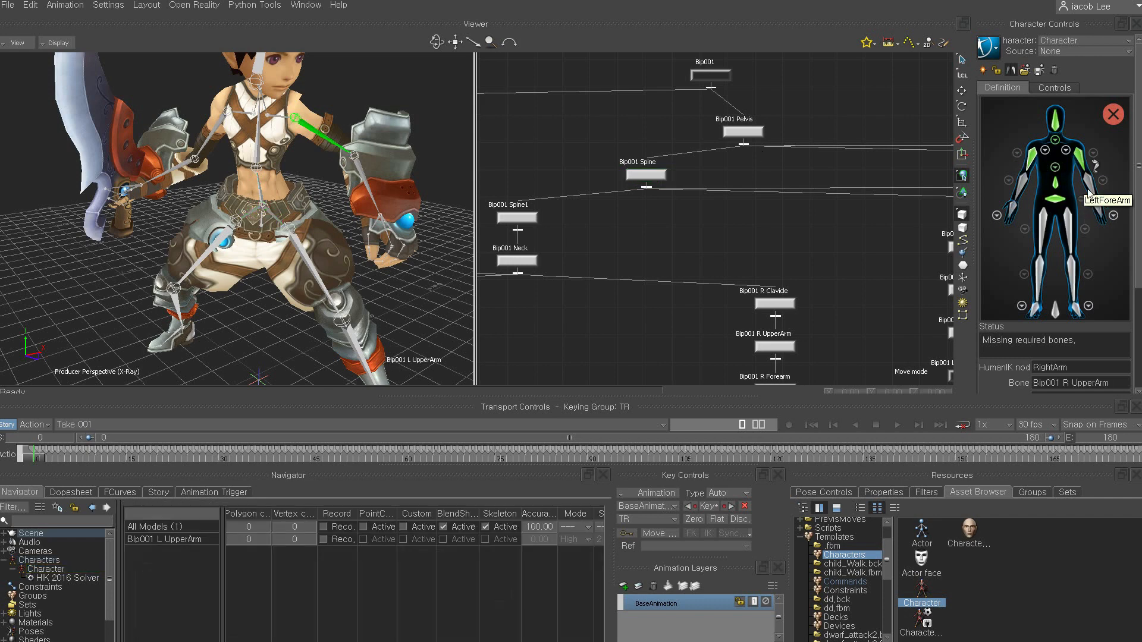
click(1095, 168)
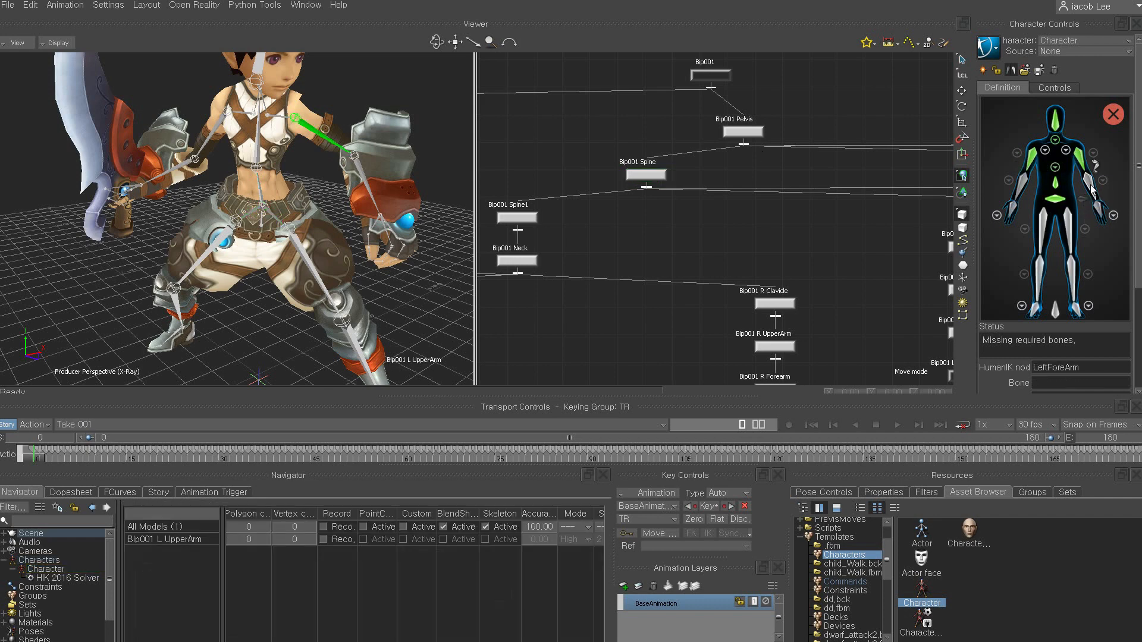
click(365, 178)
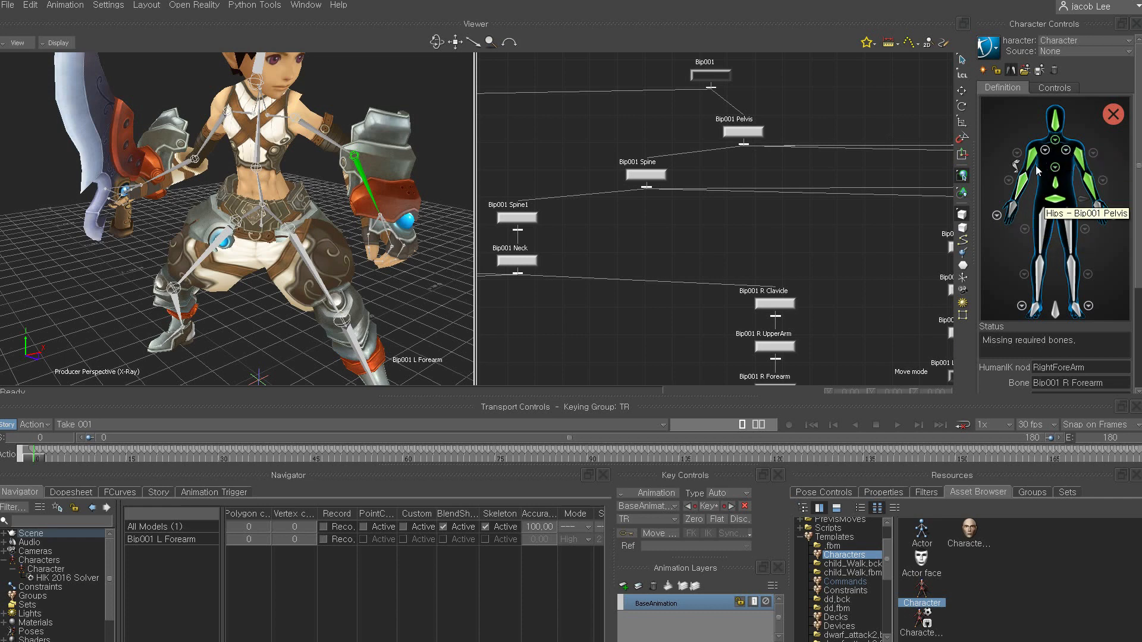
Step: Load the skeleton definition from the Biped template, matching all bones with the prefix Bip001
click(1026, 71)
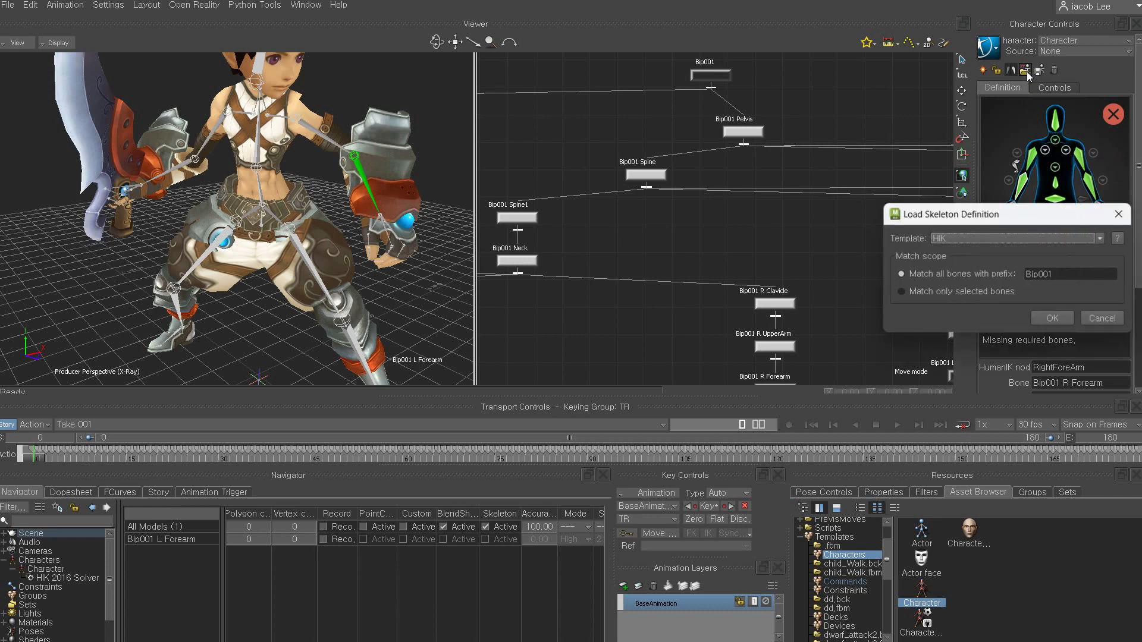
click(962, 239)
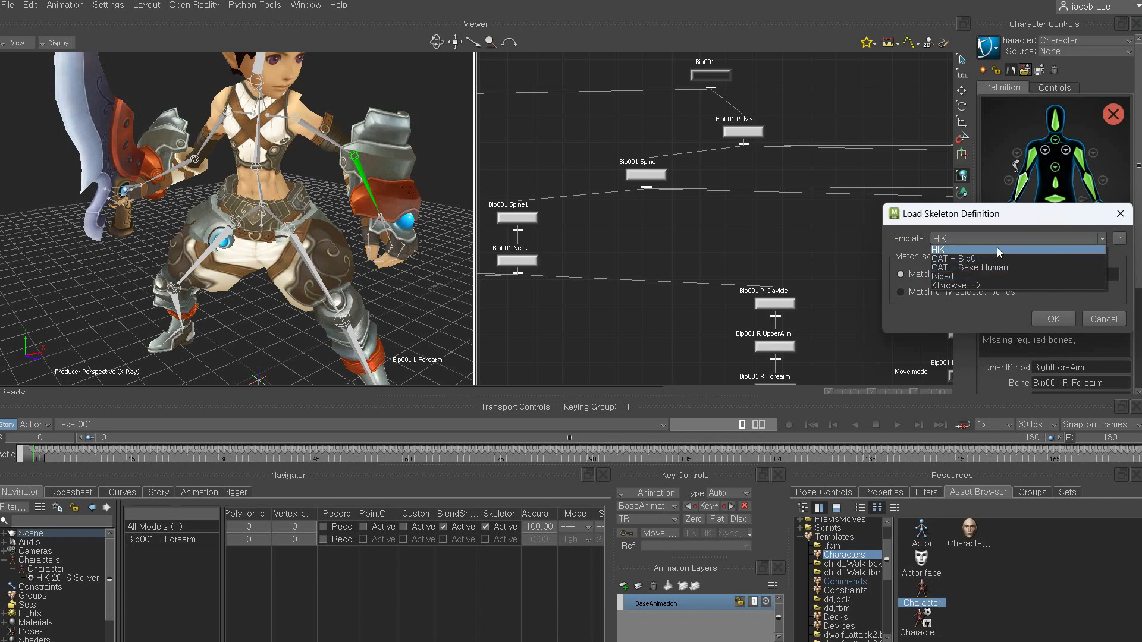
click(1019, 234)
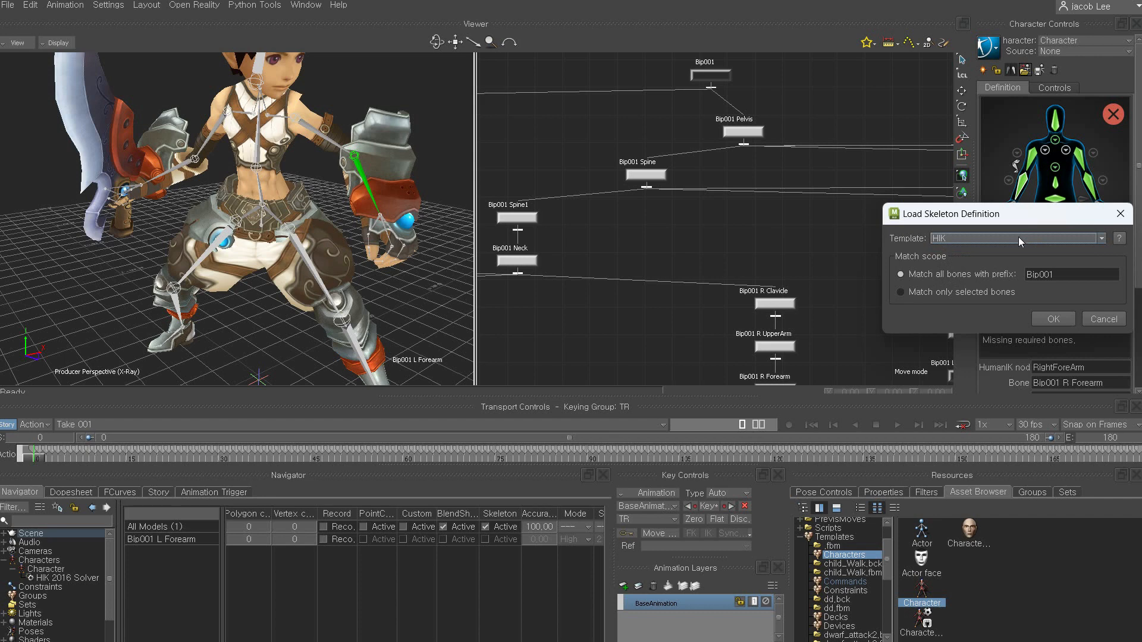
click(1012, 241)
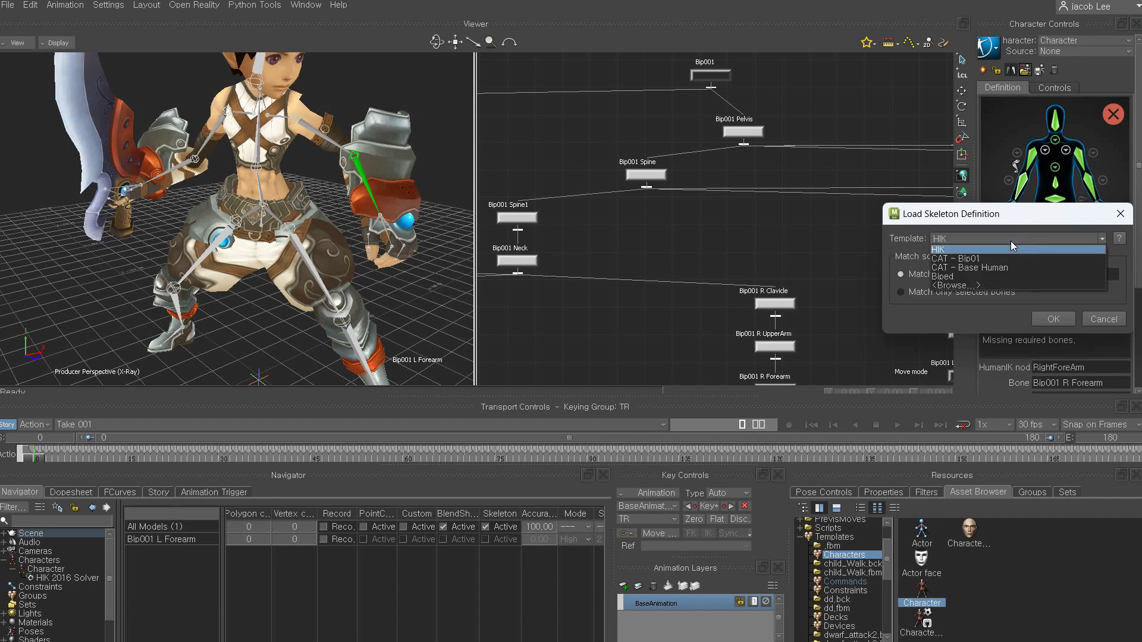
click(974, 276)
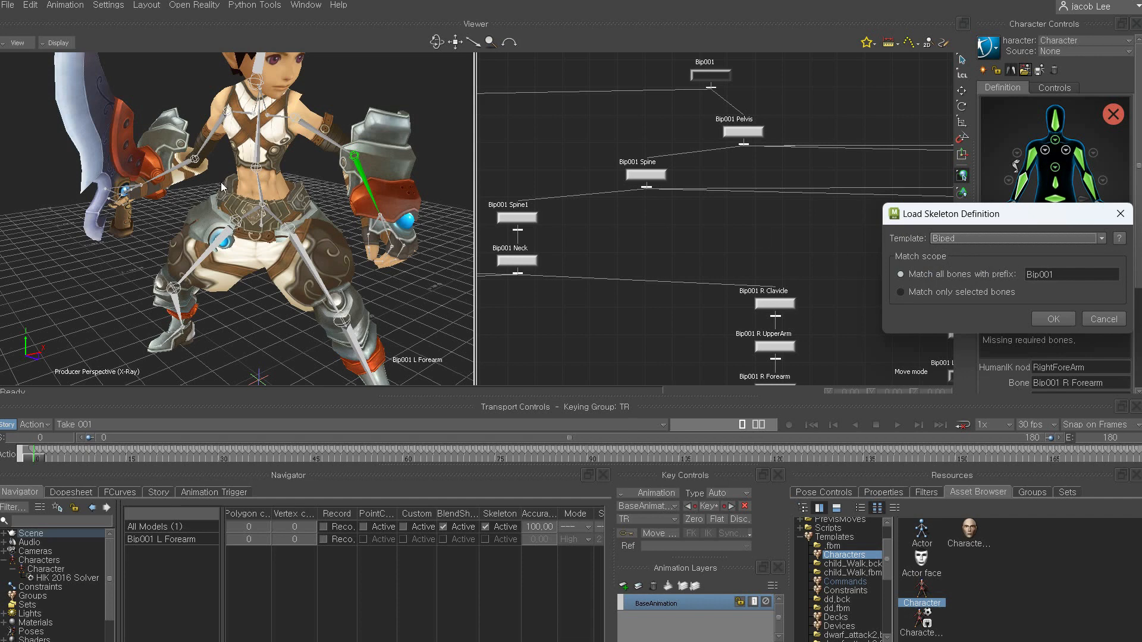
click(1048, 321)
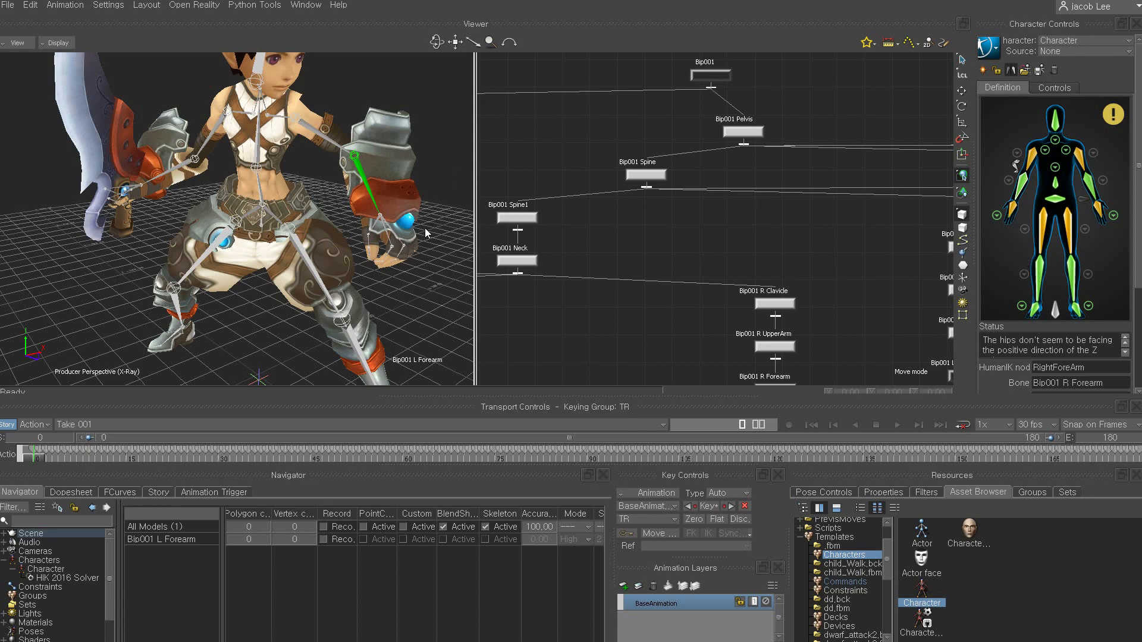
Step: Inspect the character's pose and the loaded bone mapping, including the left forearm roll slots and the left hand's finger slots
middle_drag(427, 231, 362, 275)
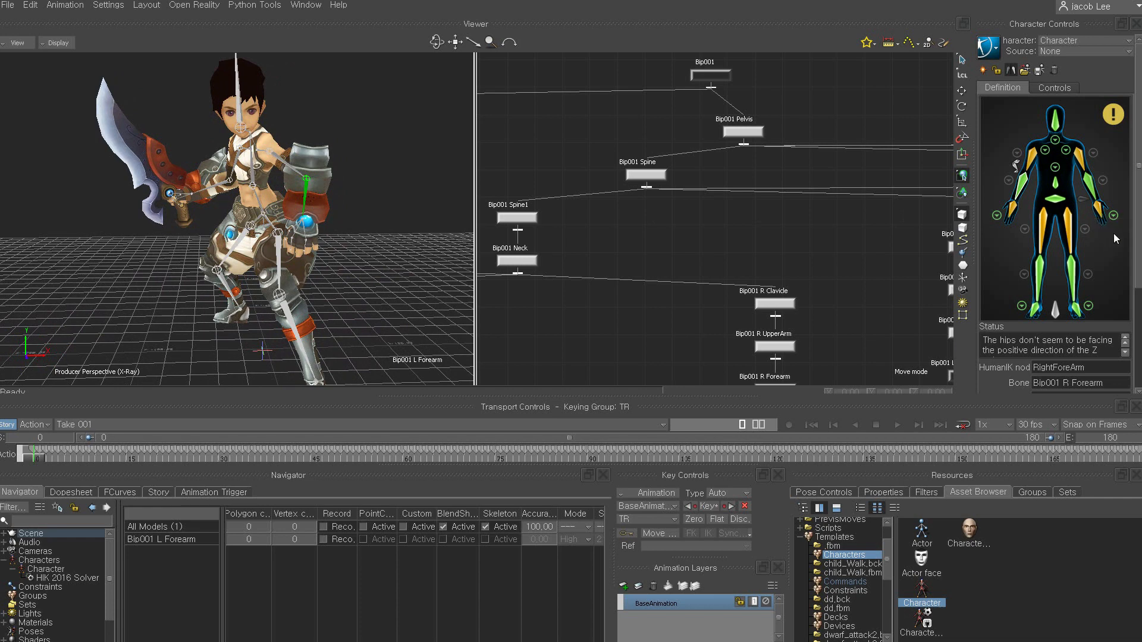
click(1092, 191)
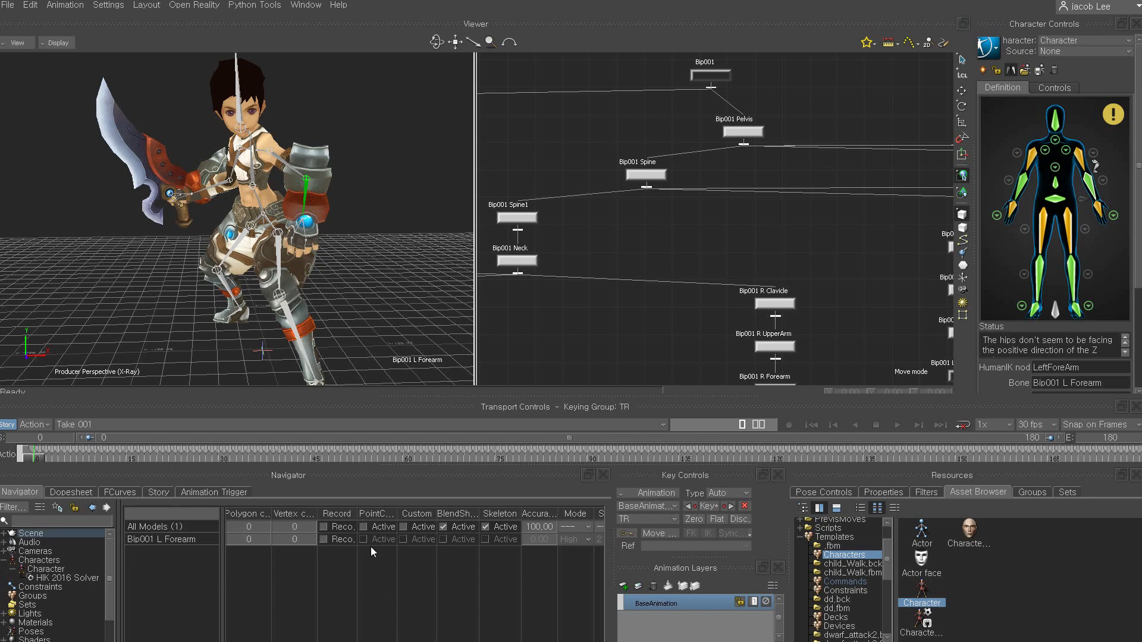
double_click(1101, 183)
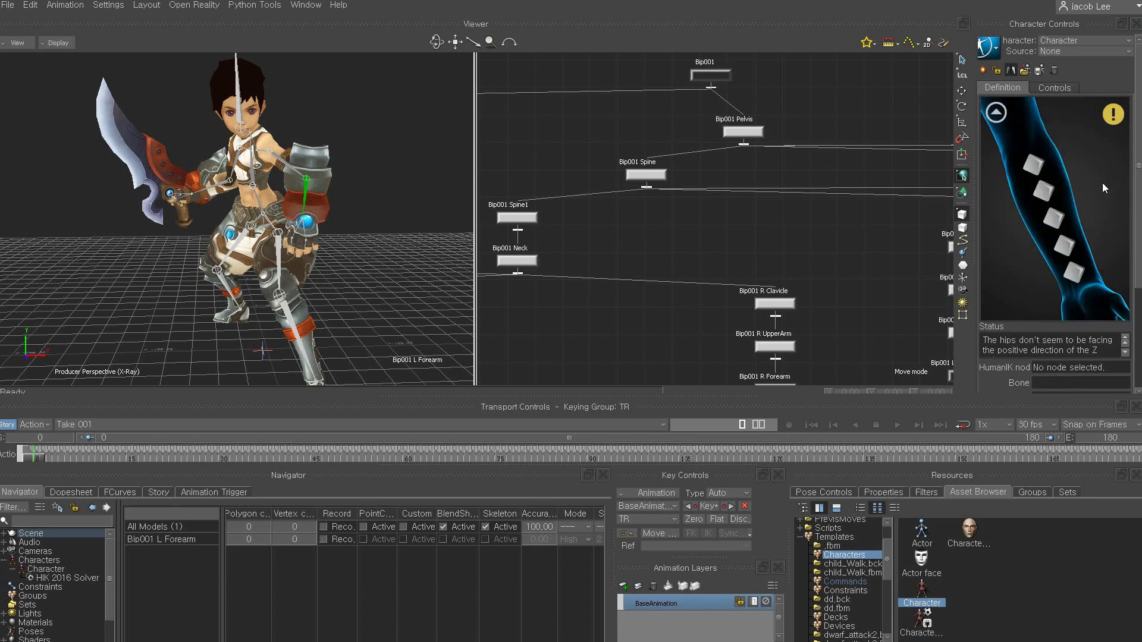
click(997, 113)
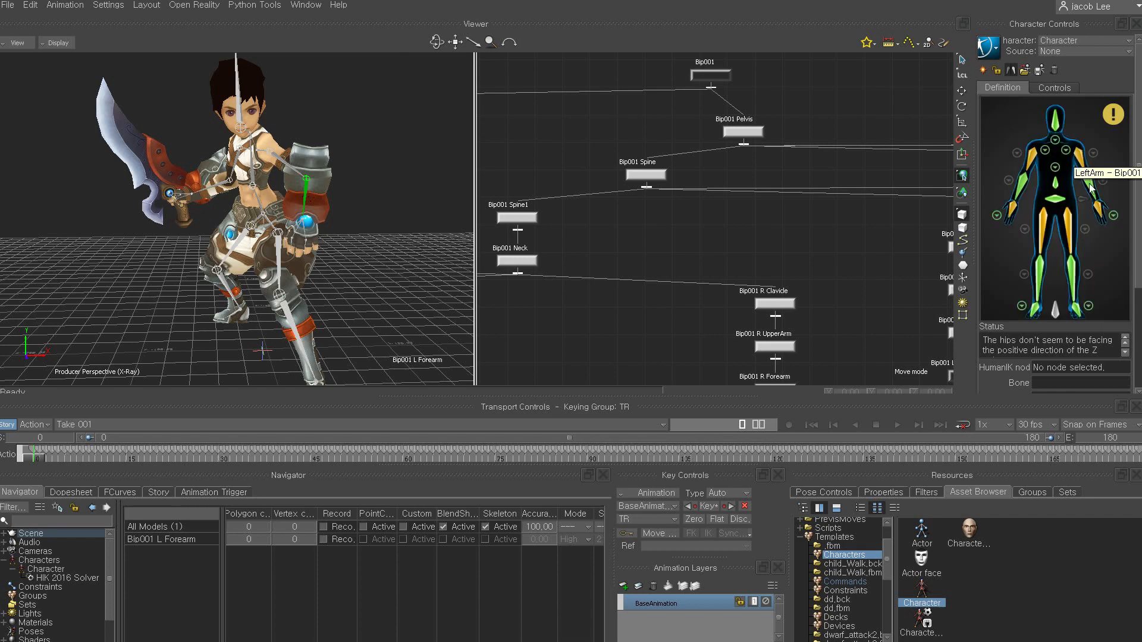
double_click(1115, 215)
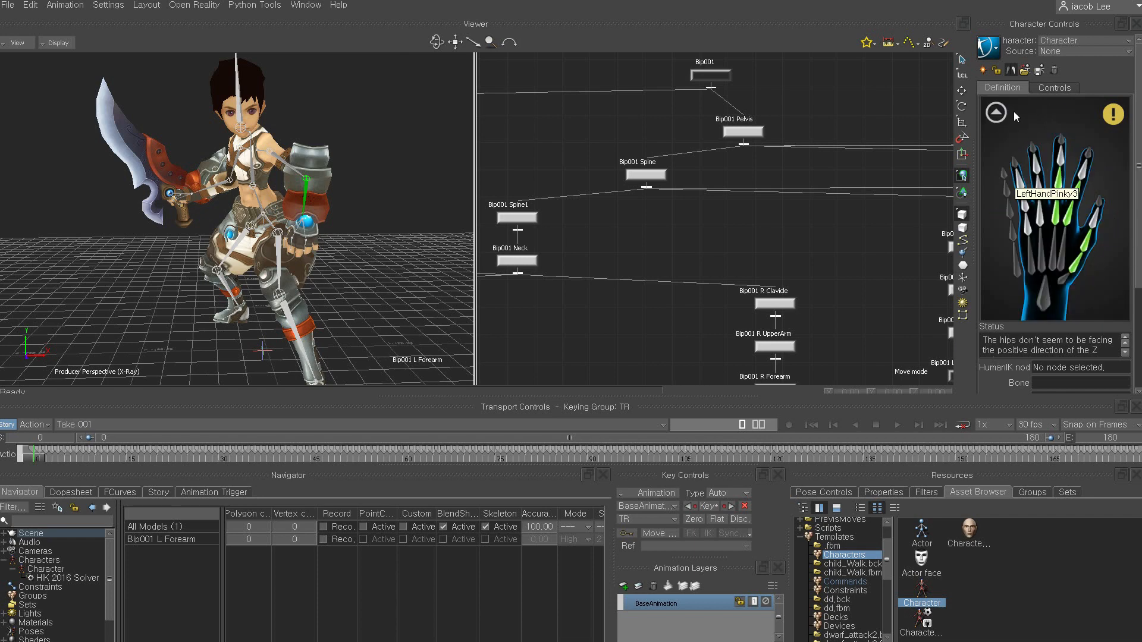
click(996, 114)
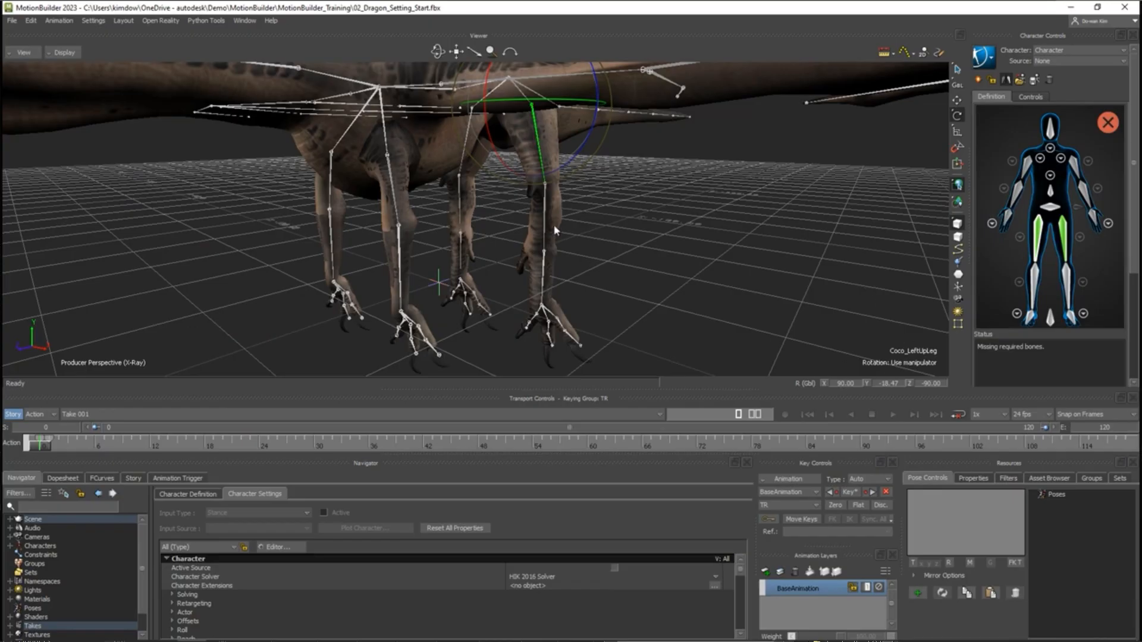
Step: Map the dragon's Coco_LeftLeg bone to the LeftLeg slot and its left foot bone to the LeftFoot slot
double_click(1066, 283)
click(545, 214)
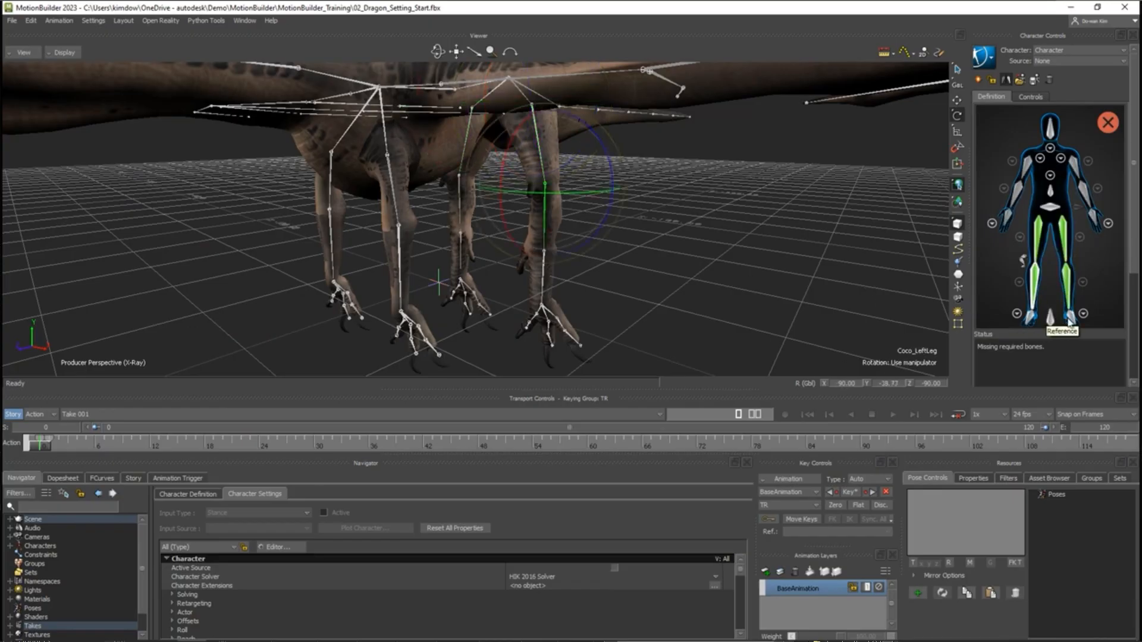
double_click(1070, 318)
click(543, 267)
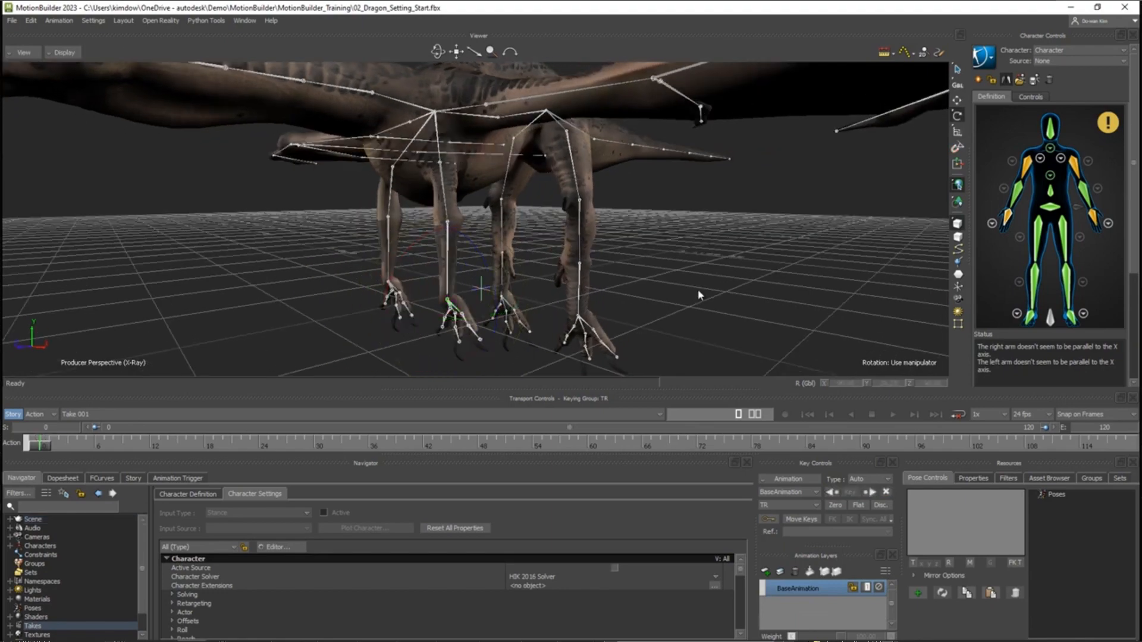
ctrl+drag(697, 289, 458, 283)
click(1083, 314)
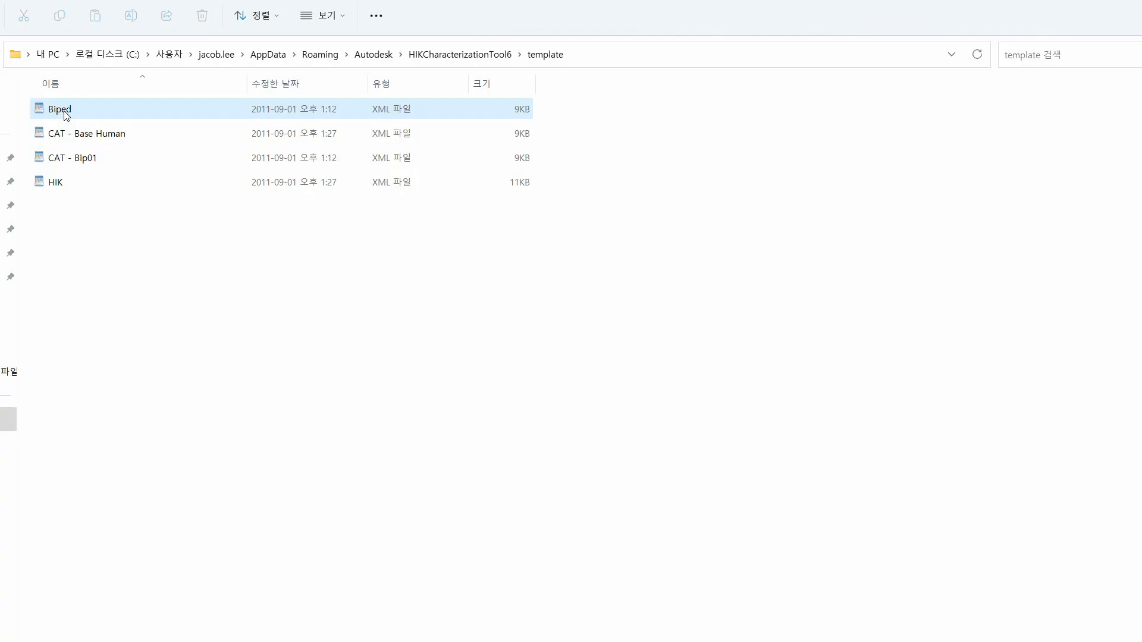
Step: Show the full path of the HIKCharacterizationTool6 template folder in File Explorer and open its Biped XML file
click(615, 57)
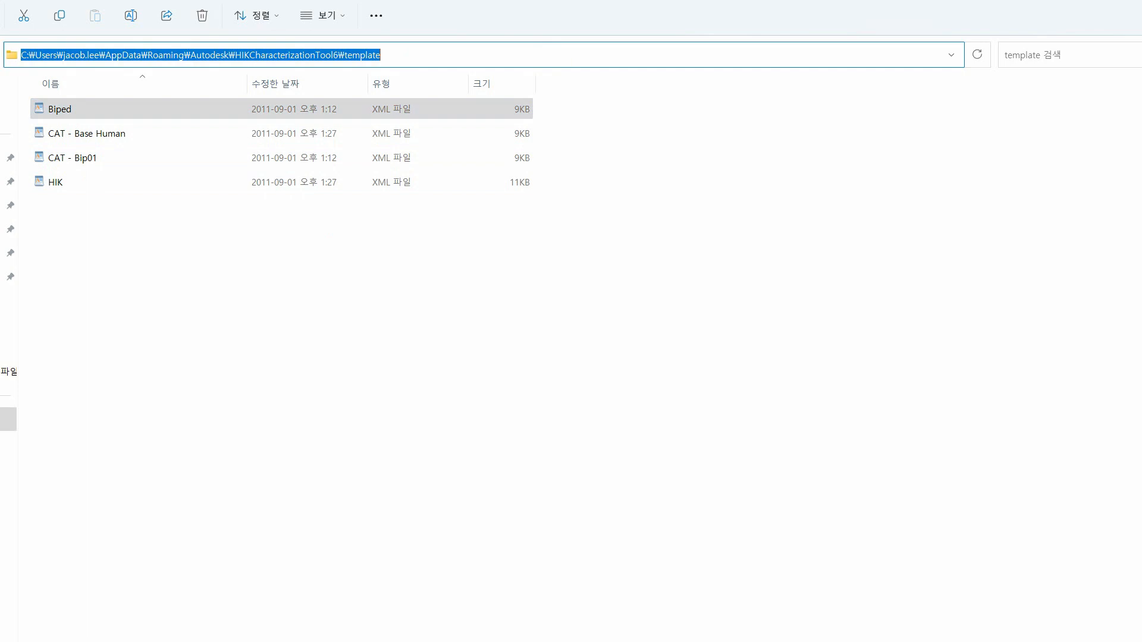
click(597, 128)
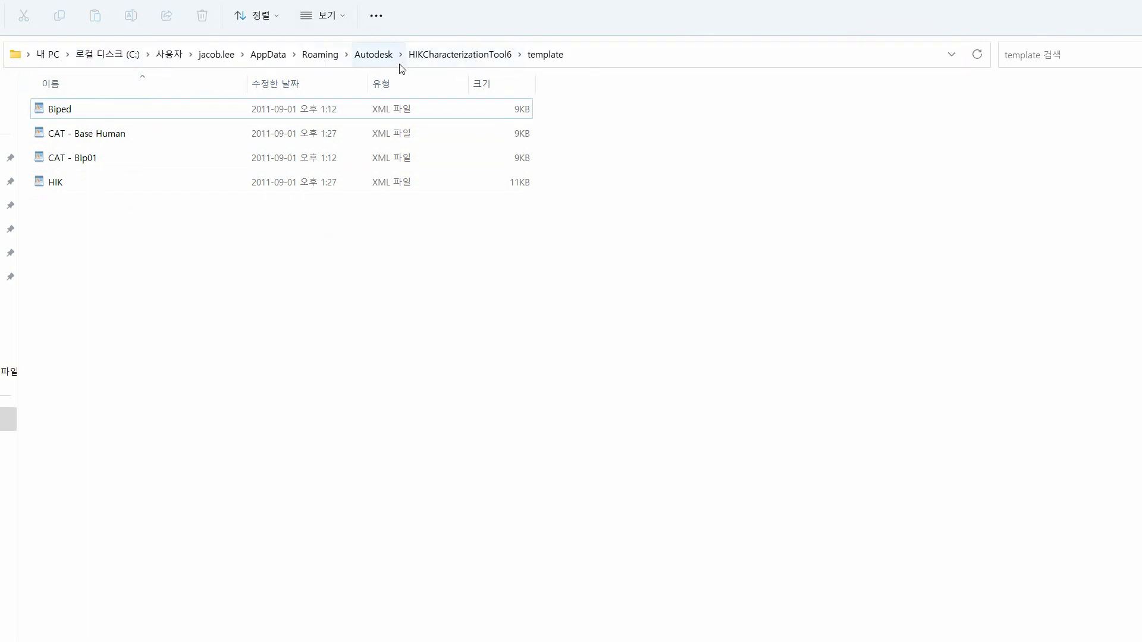
click(74, 116)
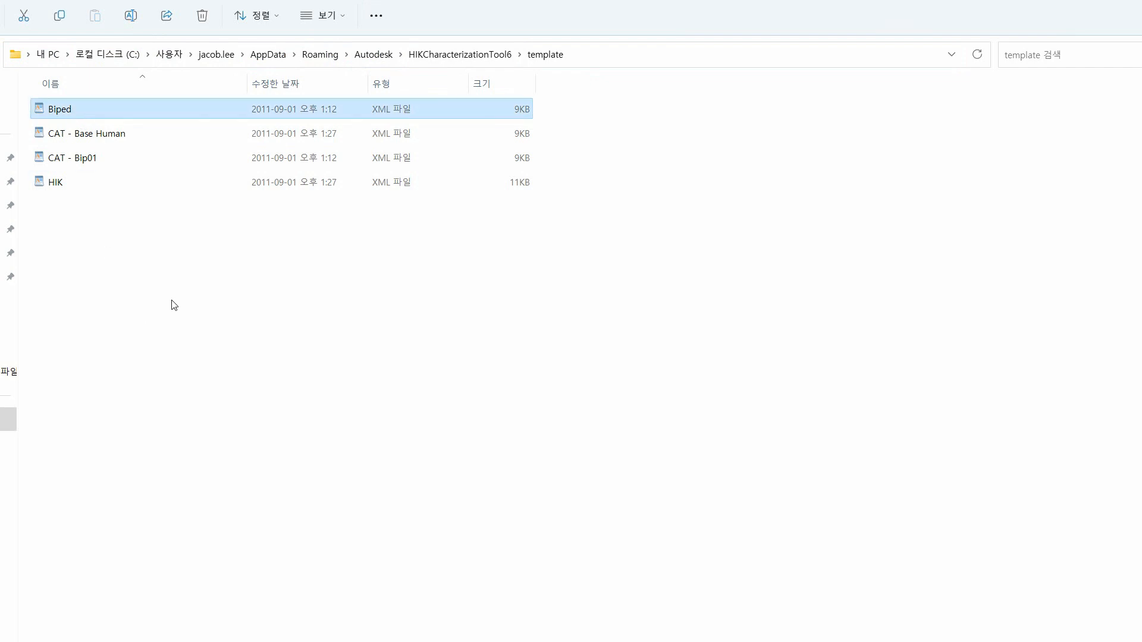
double_click(74, 110)
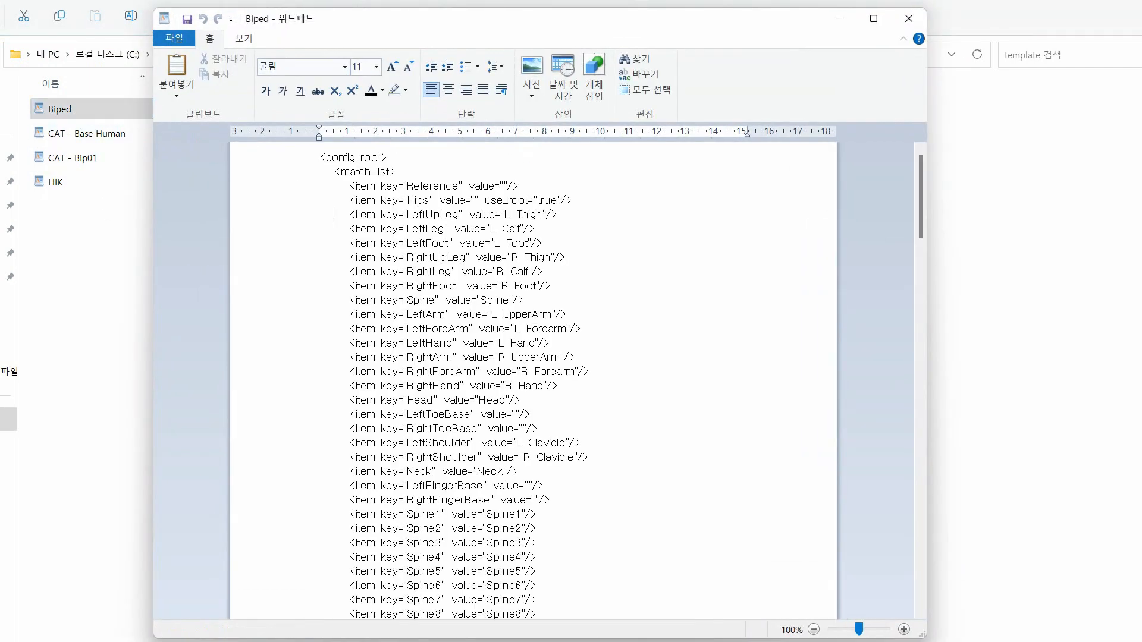
Step: Examine the bone name values in the Biped template, such as the Spine5, Neck1 and LeftUpLegRoll entries
scroll(534, 381, down, 5)
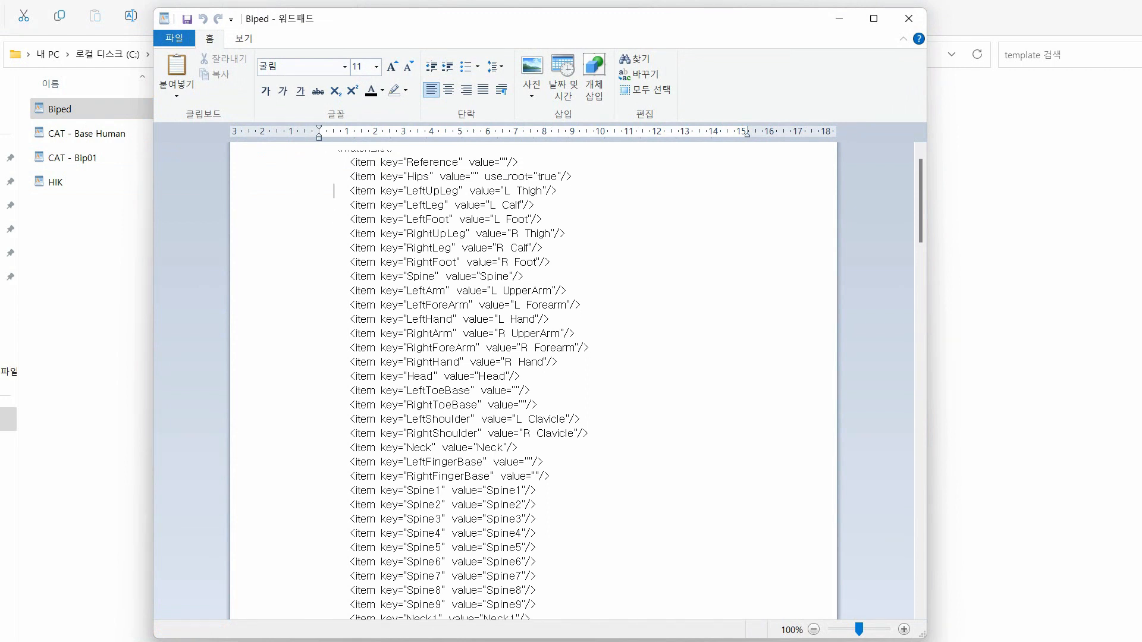
scroll(534, 380, down, 1)
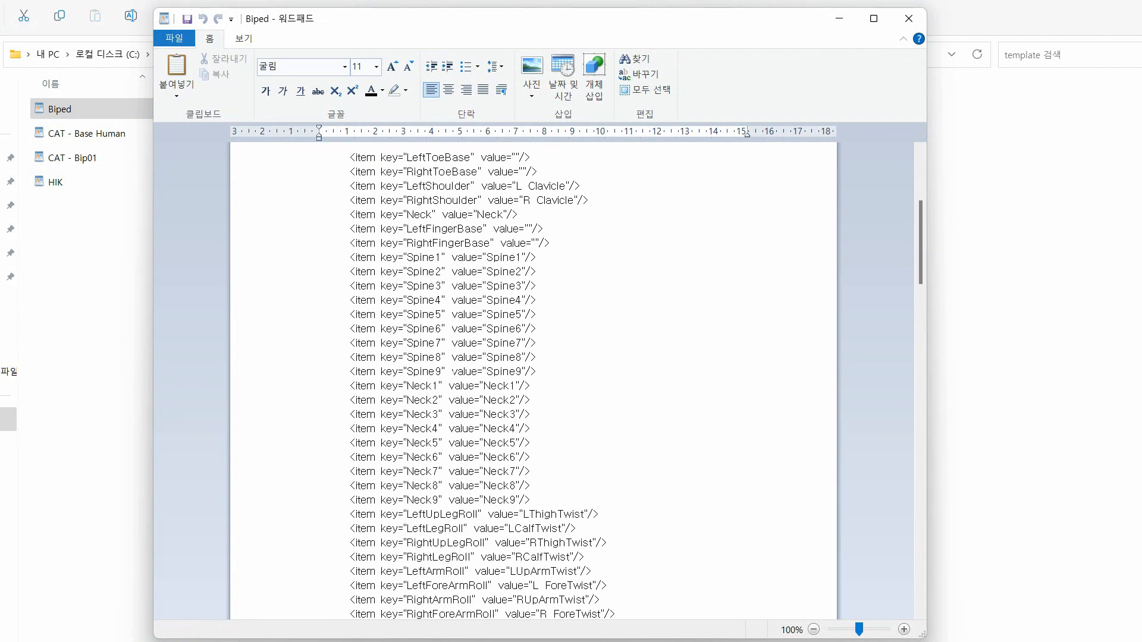
drag(407, 315, 522, 315)
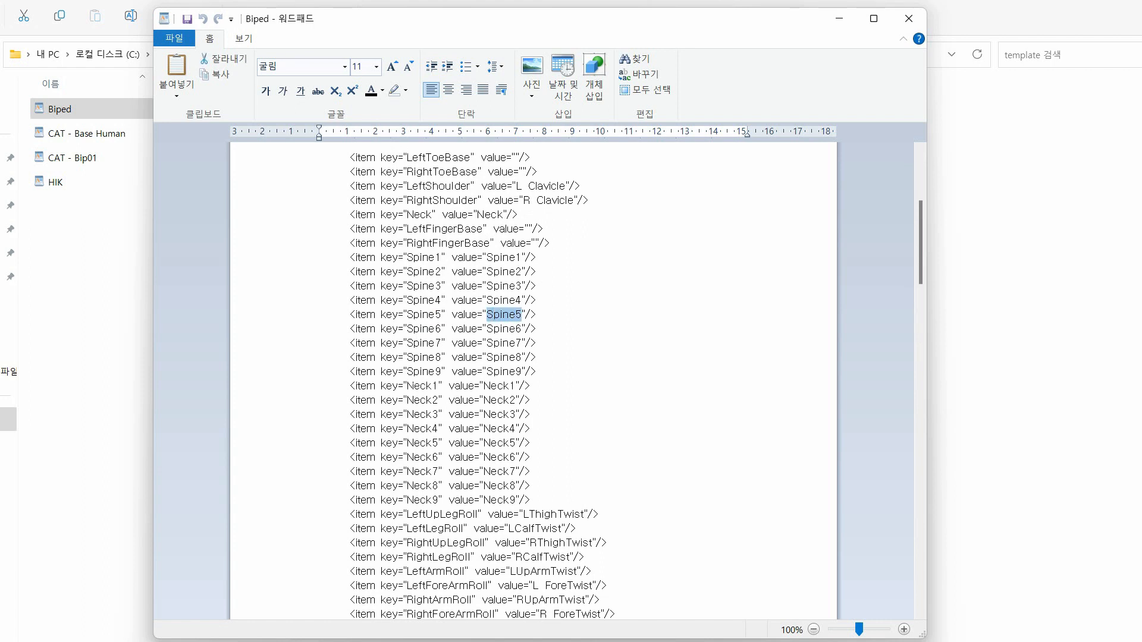
drag(407, 386, 531, 386)
drag(407, 514, 585, 514)
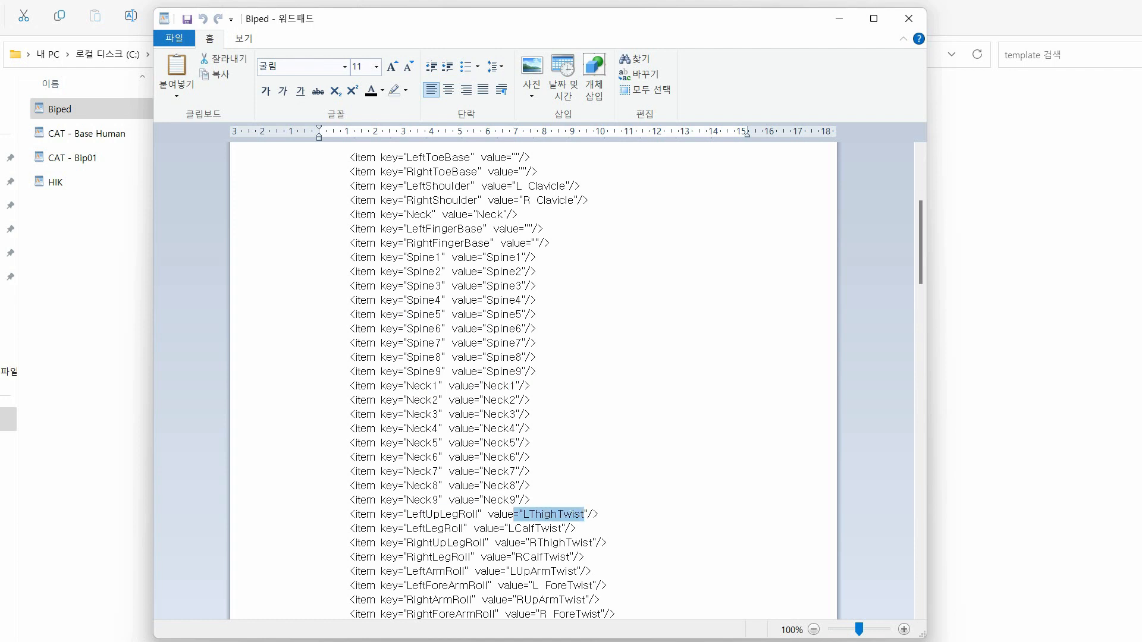
click(175, 38)
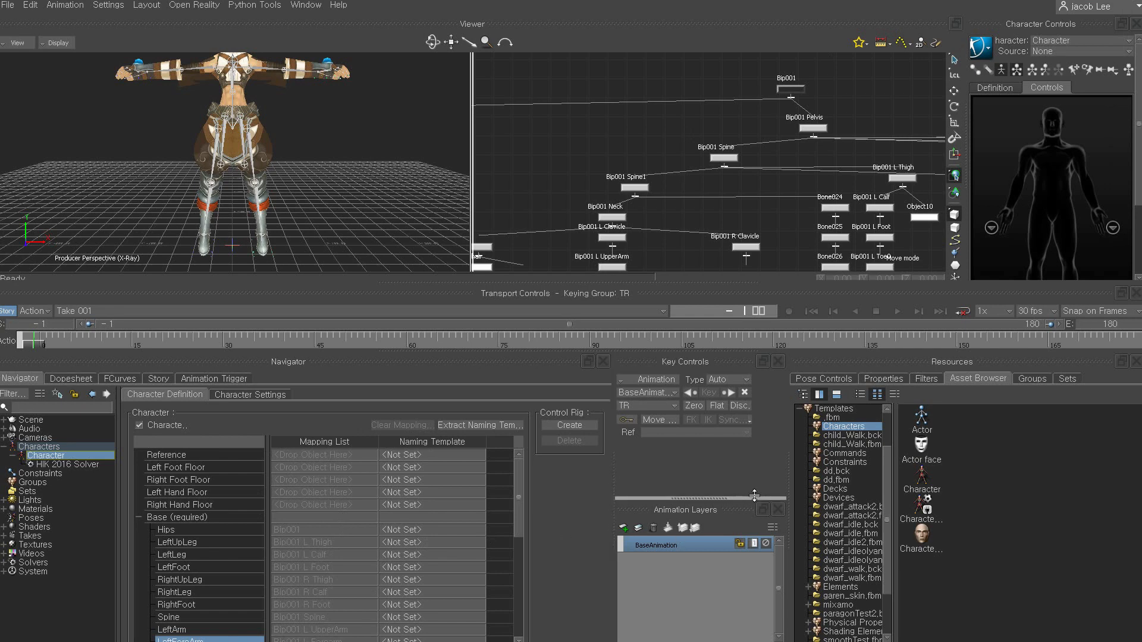
Step: Merge the walkaround asset from the Tutorials folder into the MotionBuilder scene with all takes
click(801, 409)
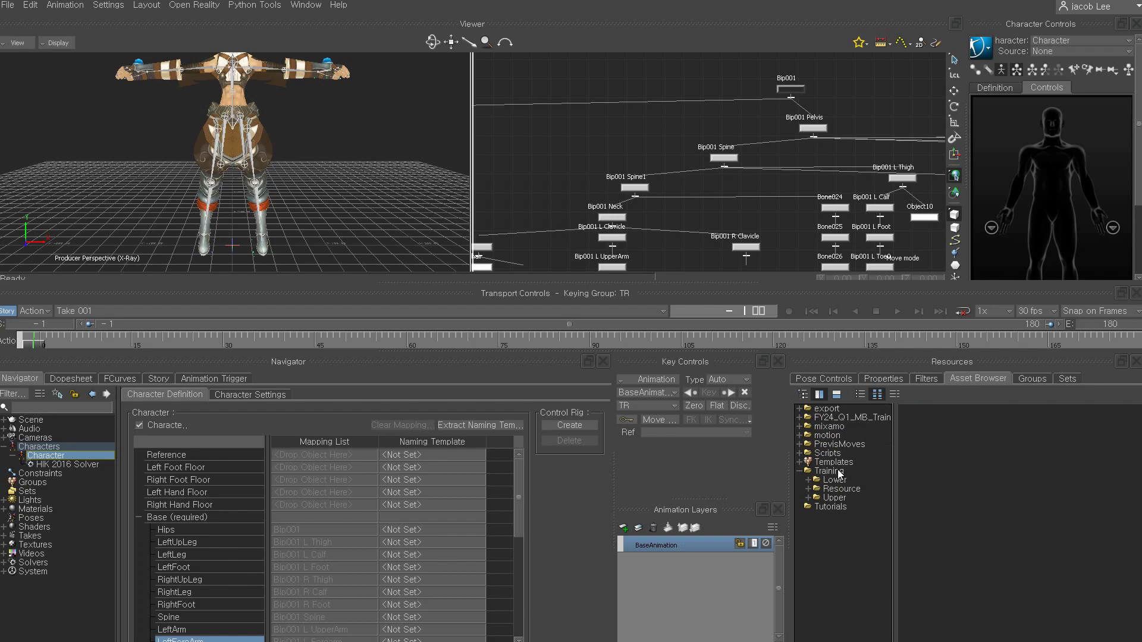
click(850, 505)
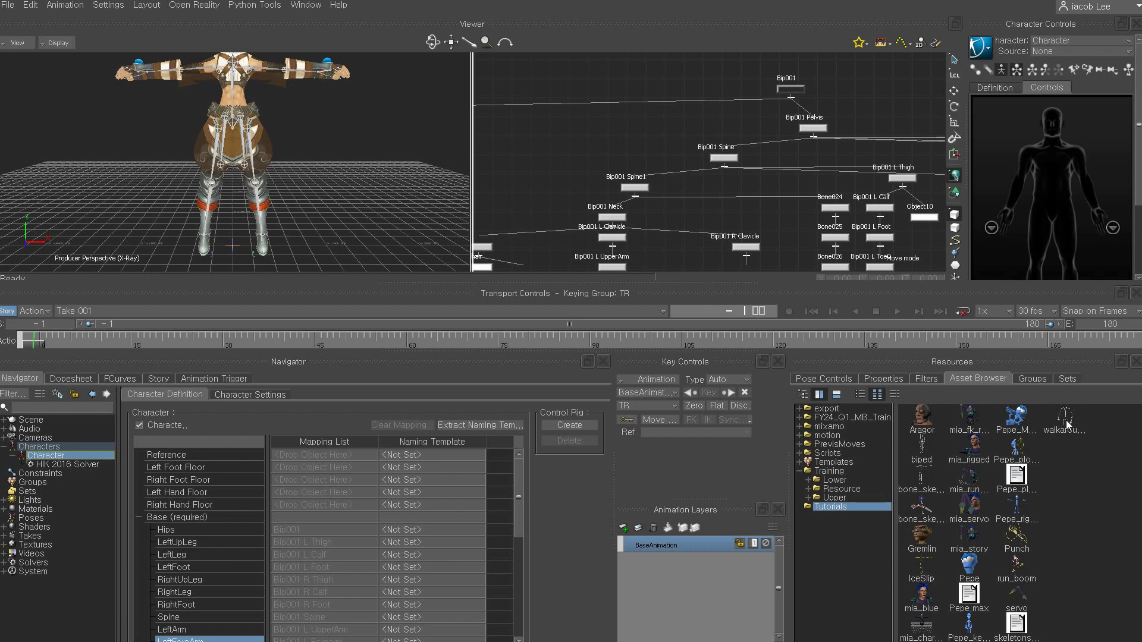
drag(1066, 419, 369, 177)
mouse_move(410, 180)
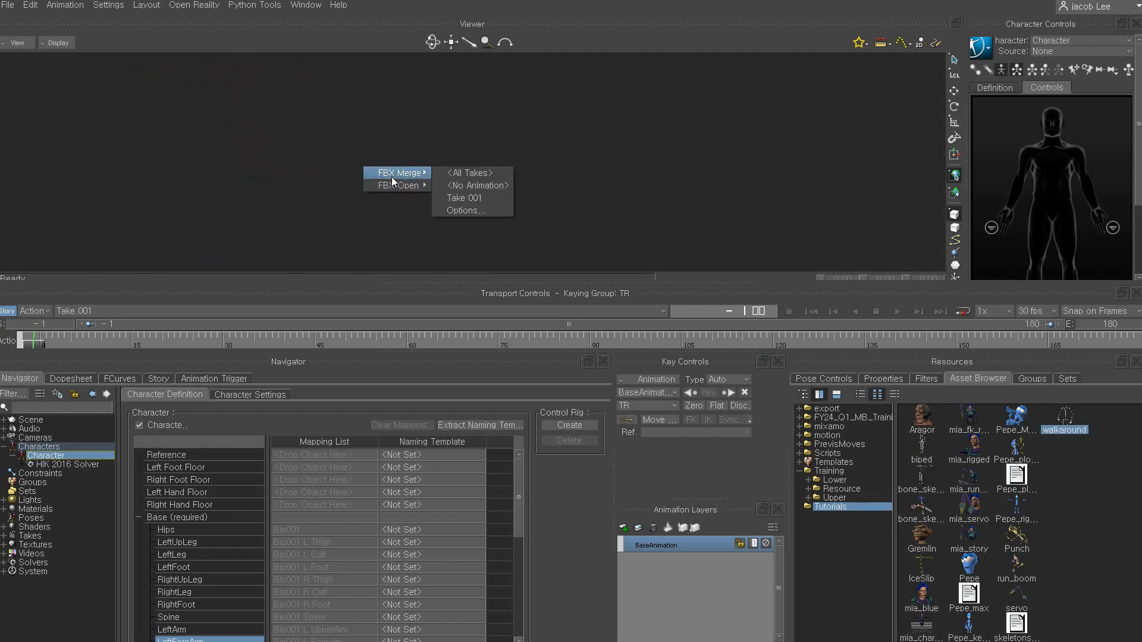
click(479, 174)
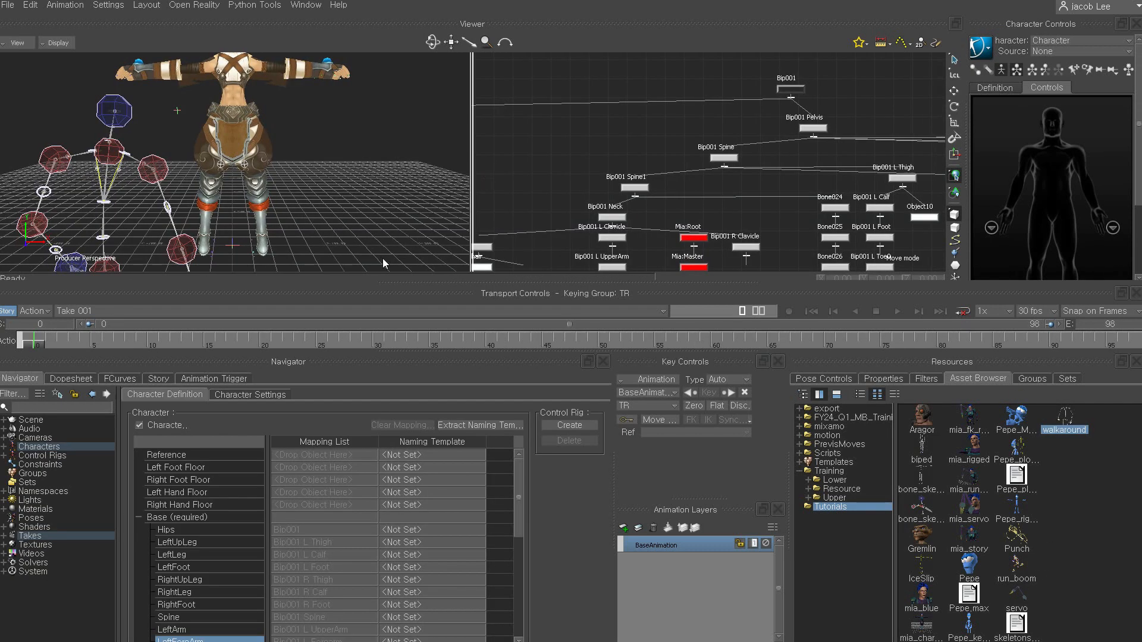
Step: Enlarge the viewer area and set the Character's motion source to Mia
drag(388, 289, 388, 370)
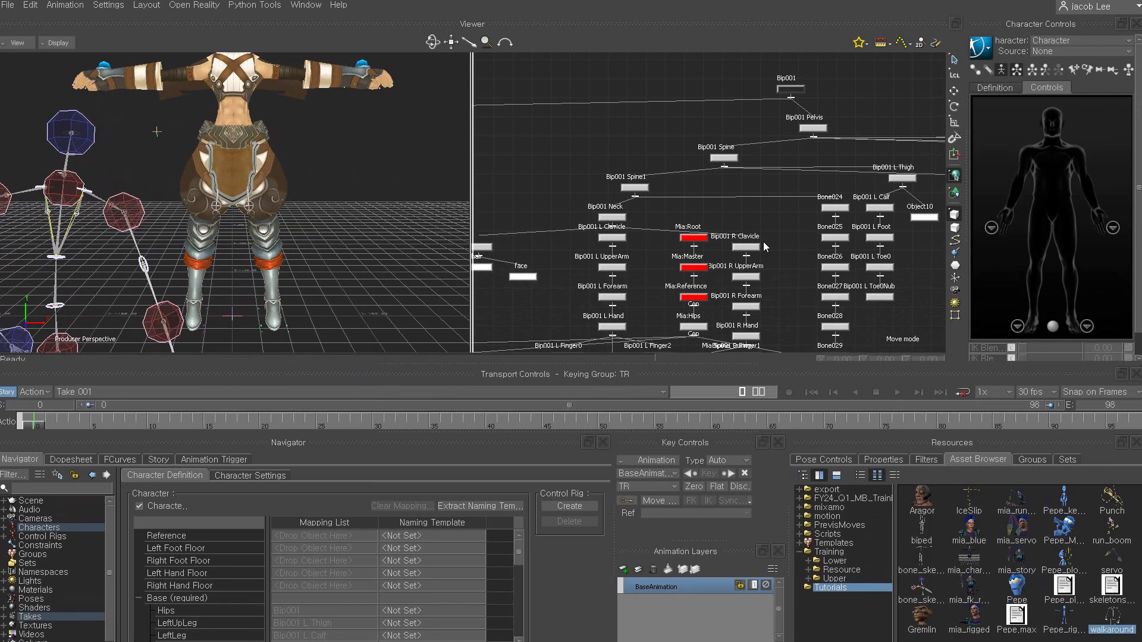
click(1062, 52)
click(1052, 89)
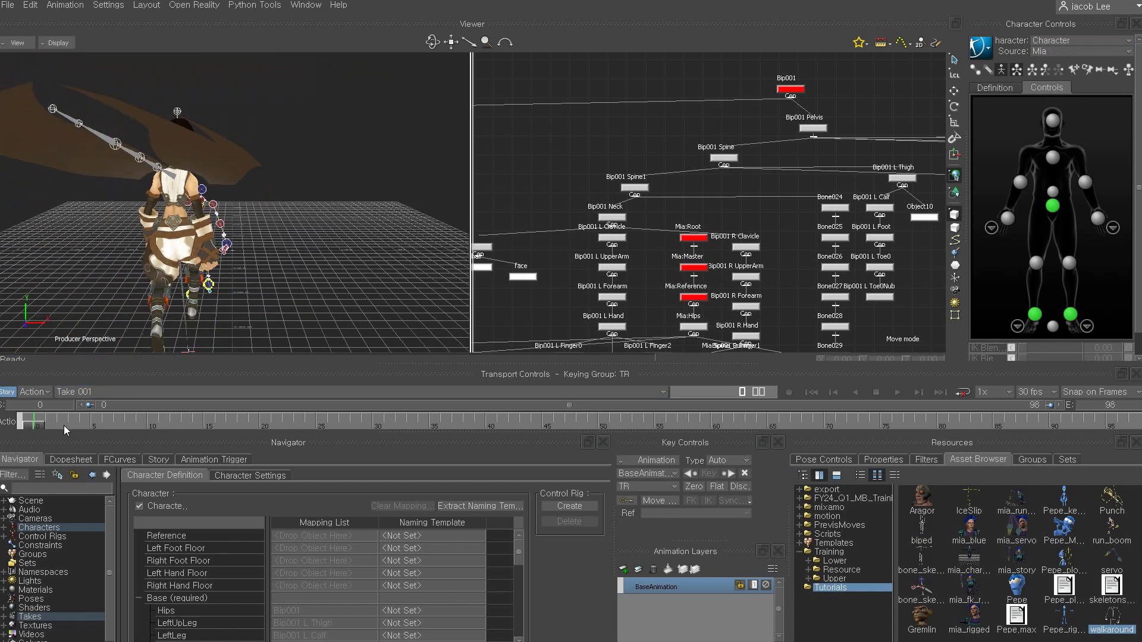
Step: Scrub through the take to review the retargeted walk motion on the character from several angles
drag(34, 426, 480, 395)
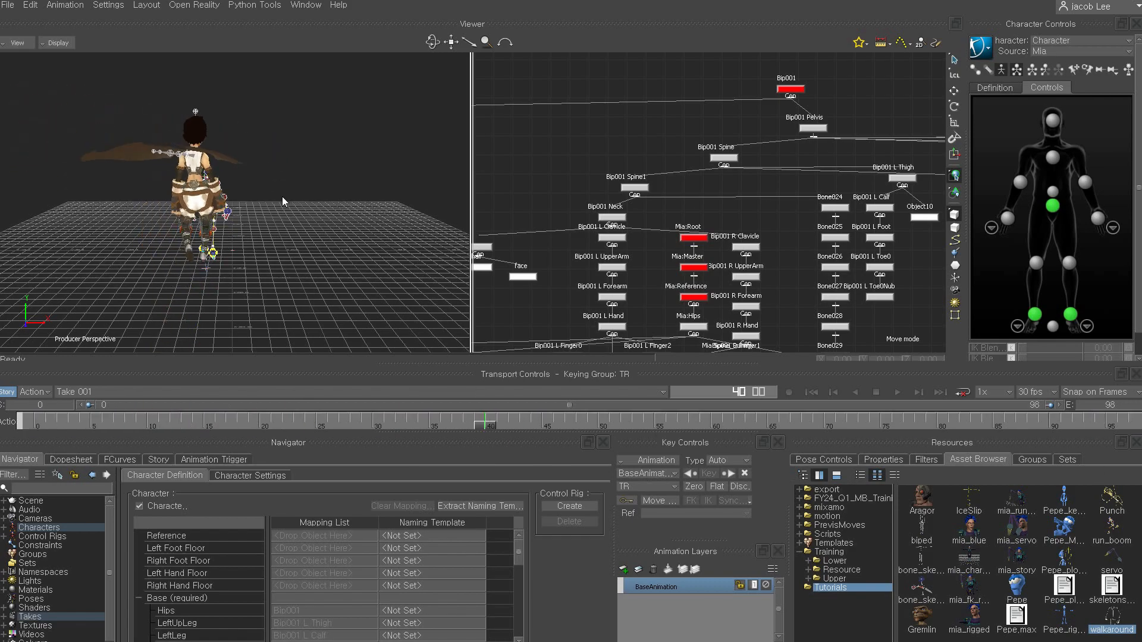
ctrl+shift+drag(284, 202, 68, 230)
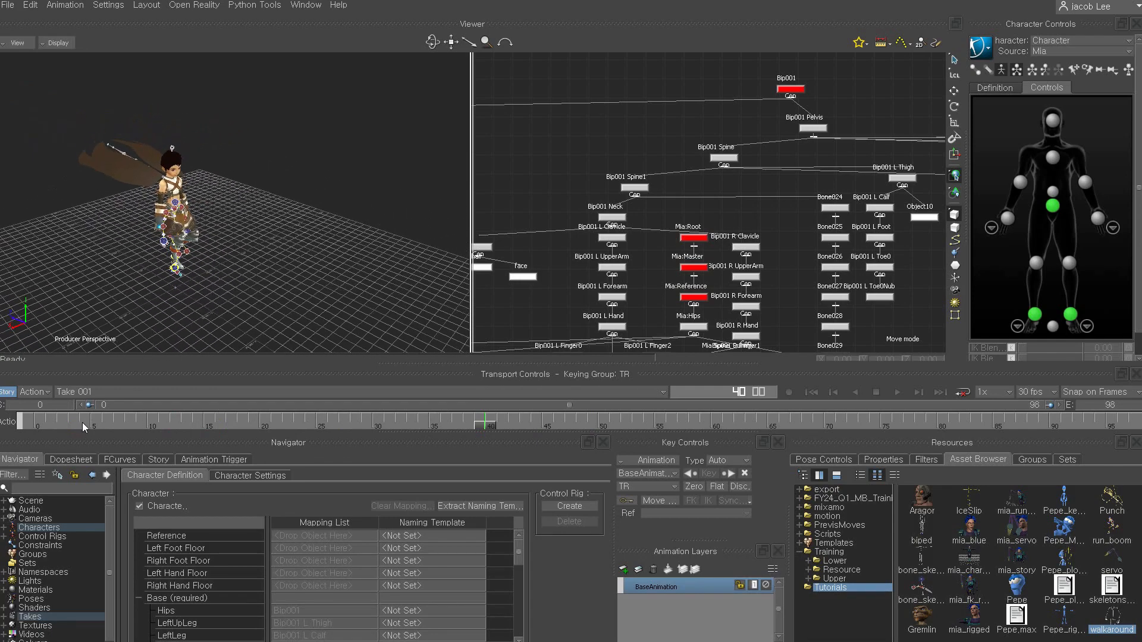
click(203, 424)
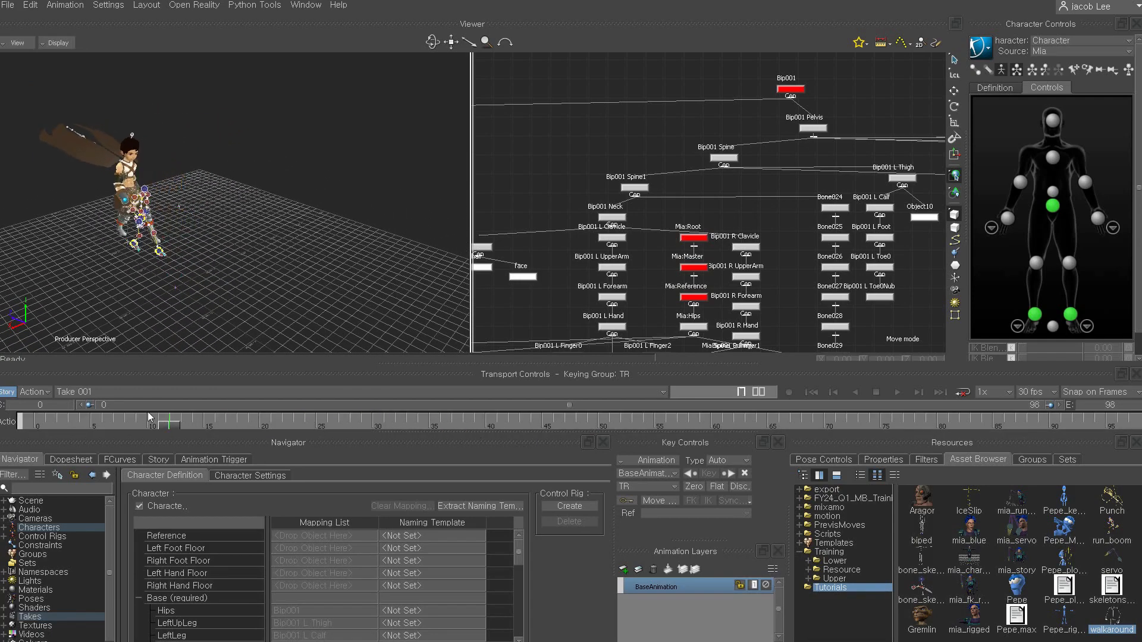
drag(259, 422, 877, 446)
ctrl+shift+drag(331, 252, 355, 238)
drag(887, 424, 1128, 423)
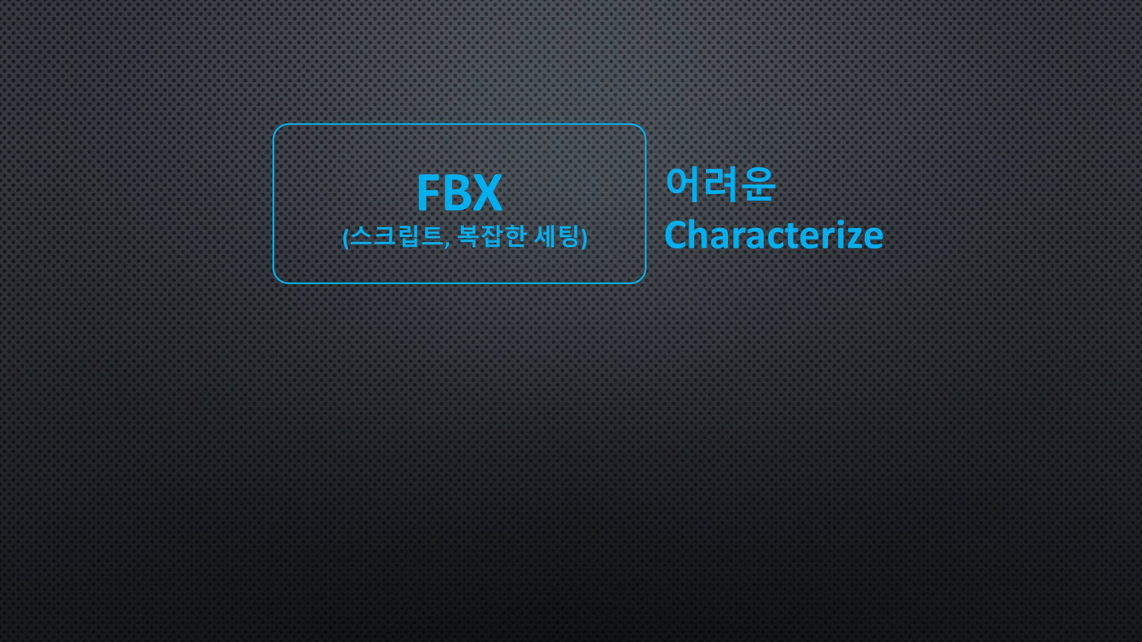